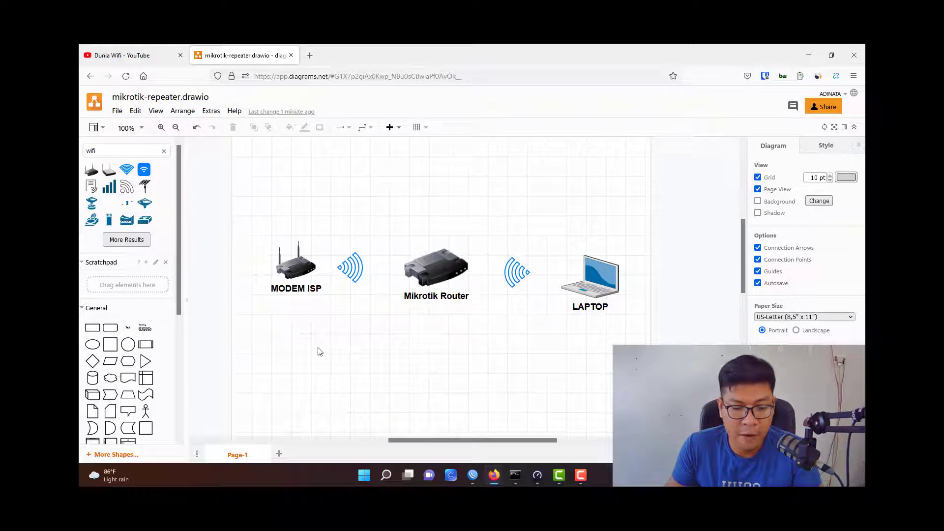
Look over the Mikrotik Router and MODEM ISP images in the draw.io network diagram.
click(441, 269)
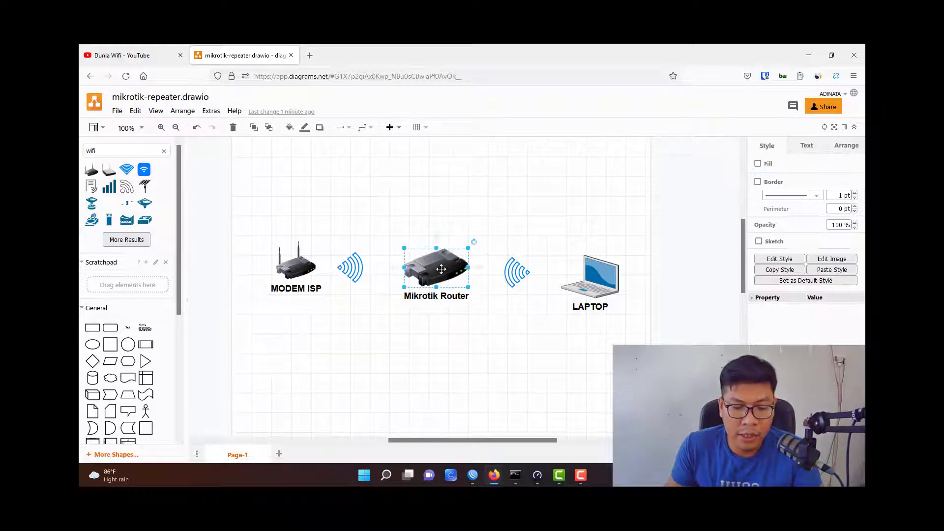
click(294, 270)
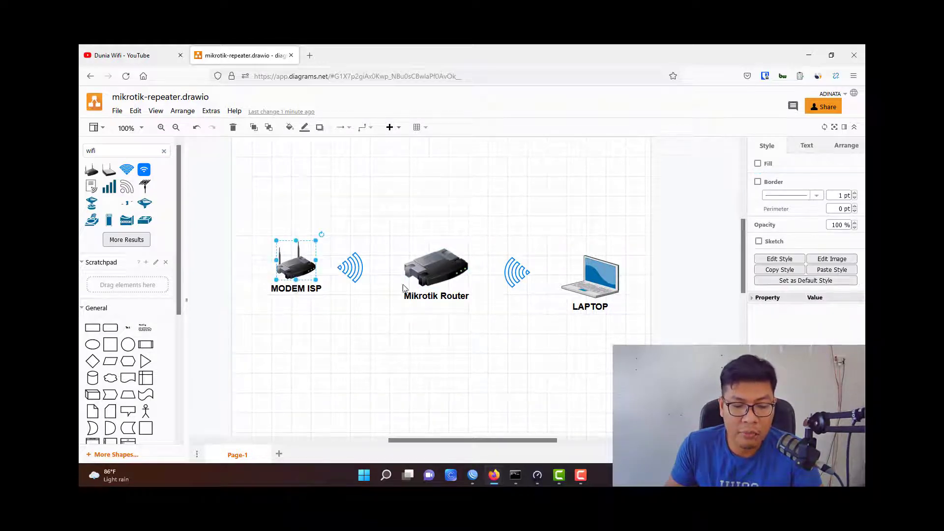
click(425, 272)
click(426, 238)
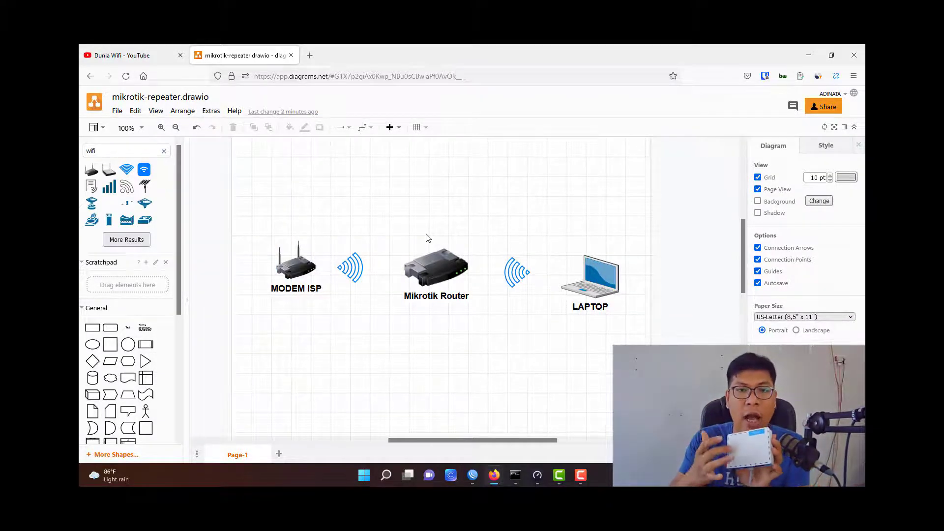
key(alt+Tab)
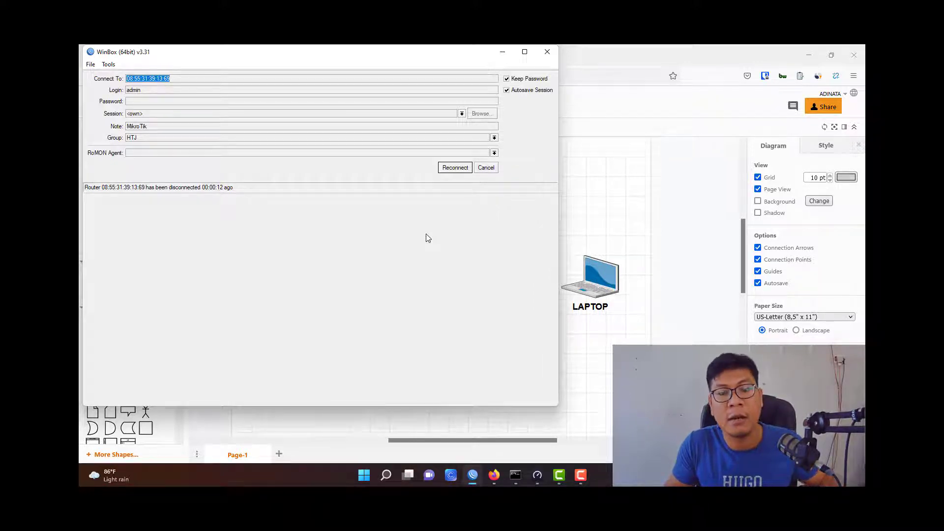
click(581, 210)
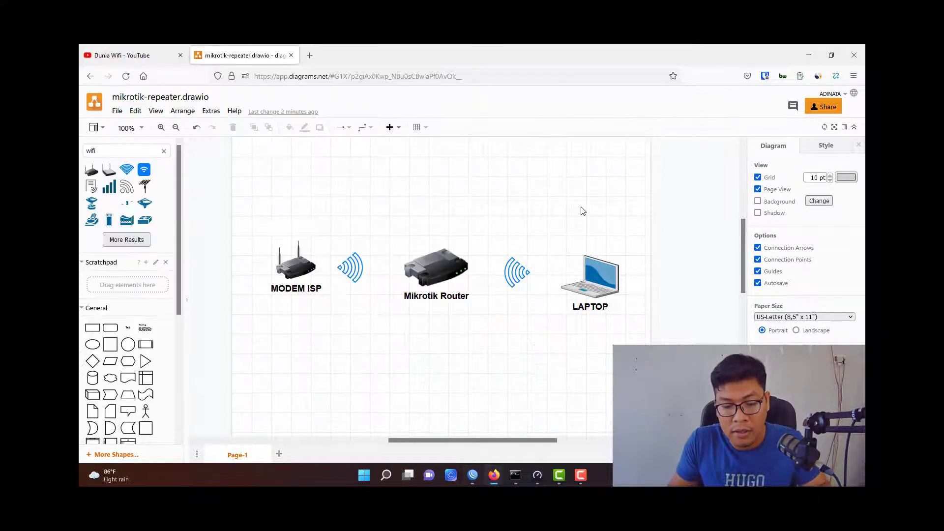
click(441, 265)
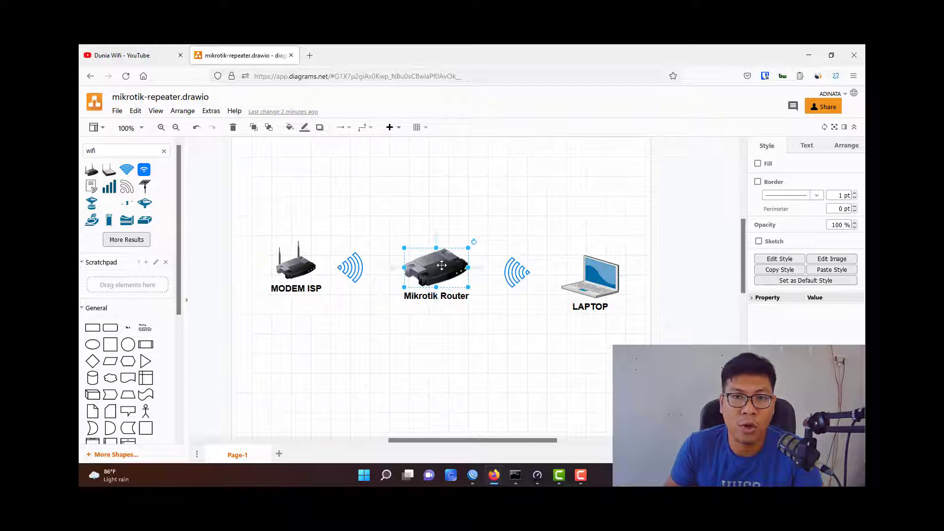
click(379, 205)
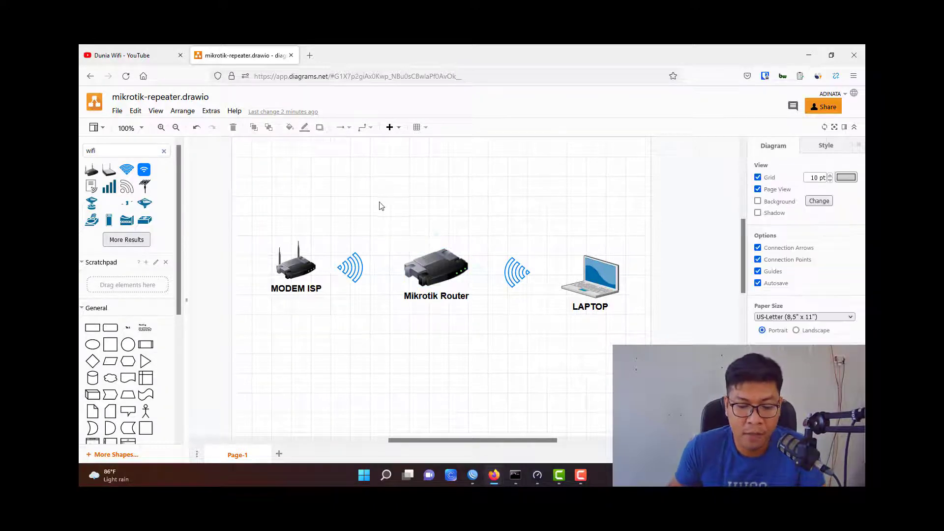
click(422, 257)
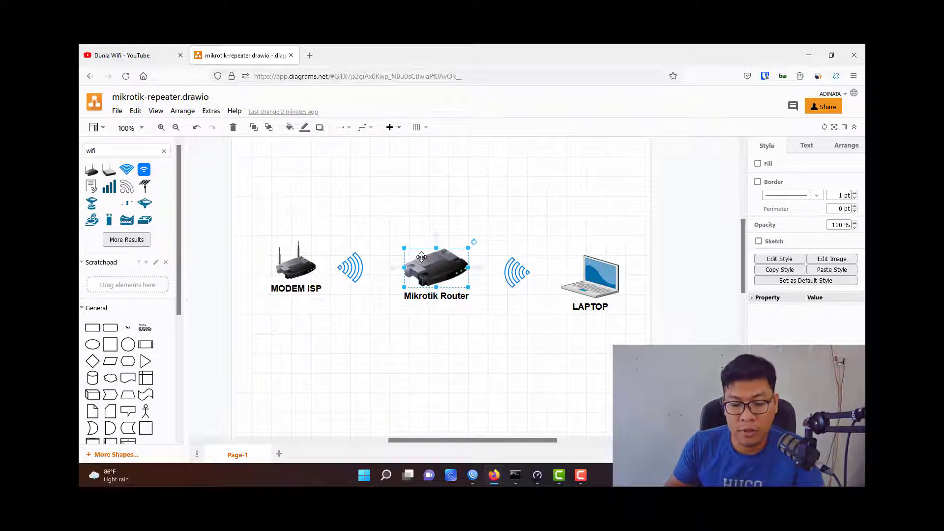
click(509, 226)
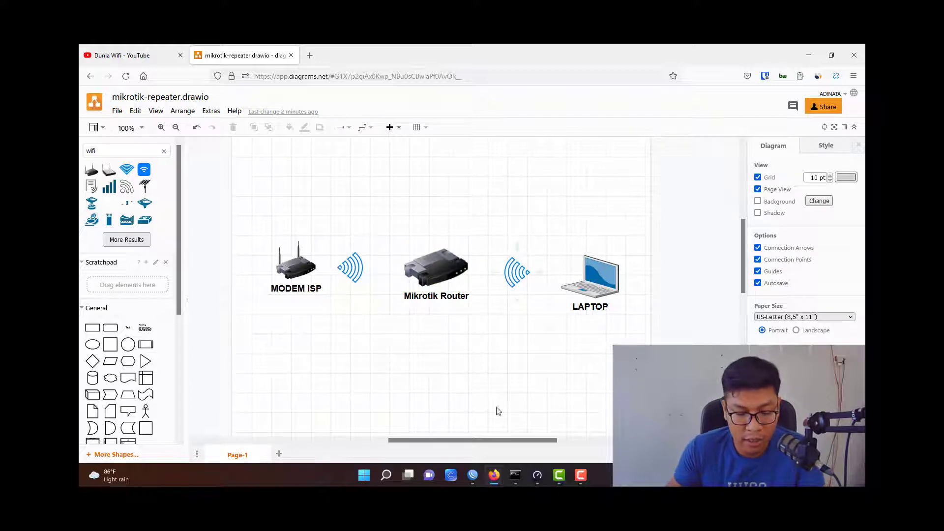
click(473, 474)
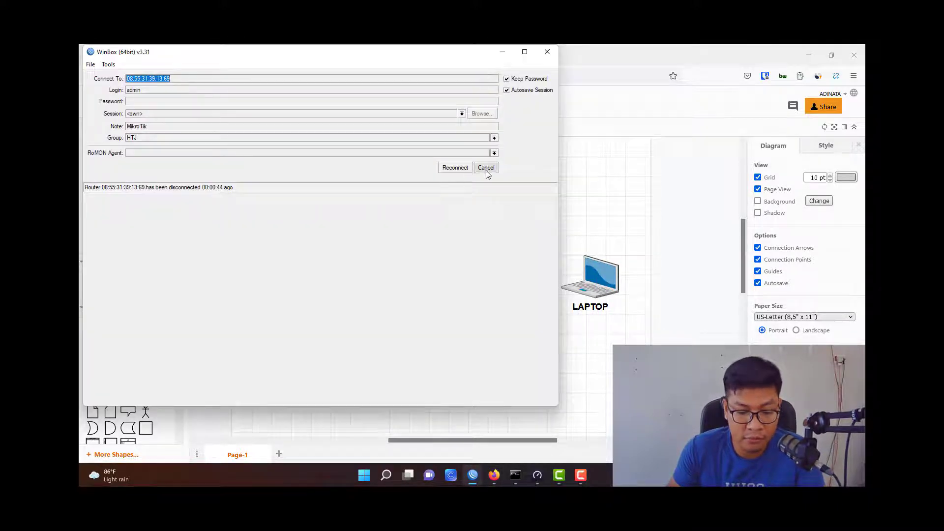
Cancel the stalled reconnect and log in to the MikroTik router listed among the neighbours.
click(486, 168)
drag(210, 54, 389, 78)
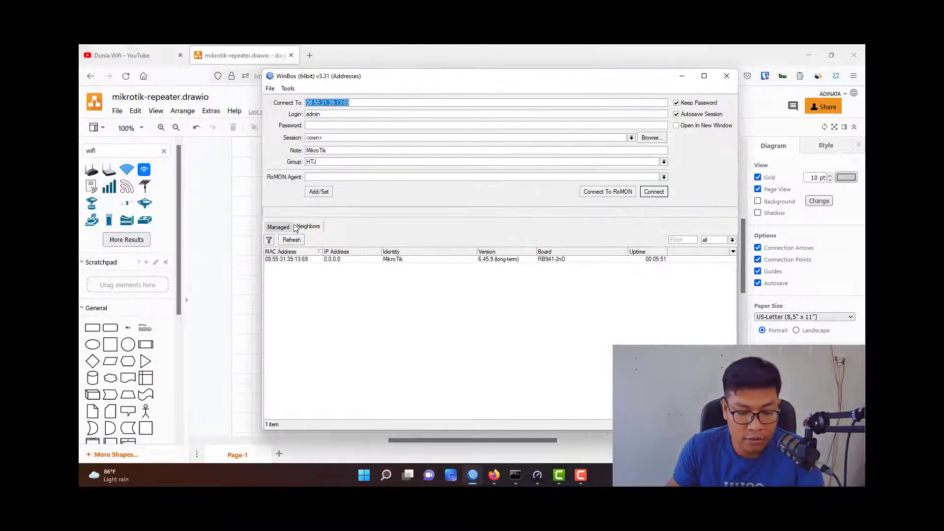
click(299, 259)
click(654, 192)
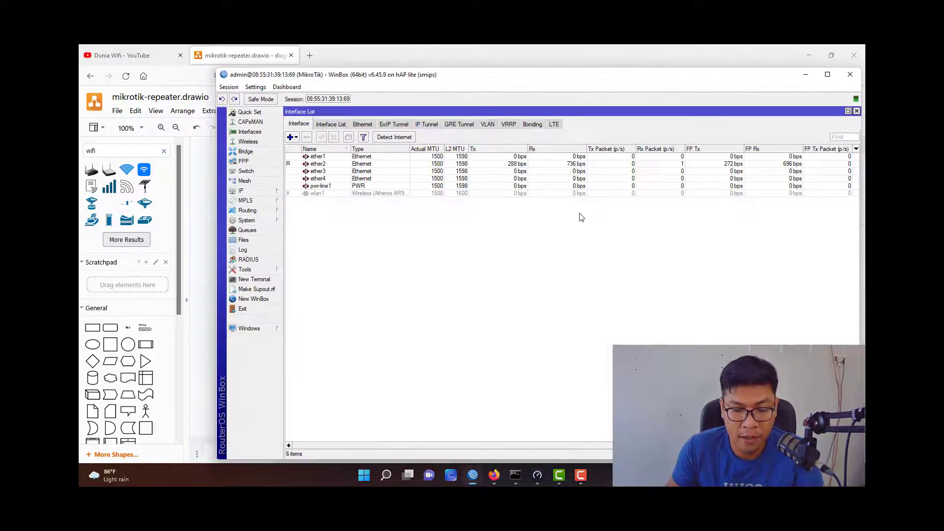
Check the IP address list, then enable the disabled wlan1 interface.
click(241, 190)
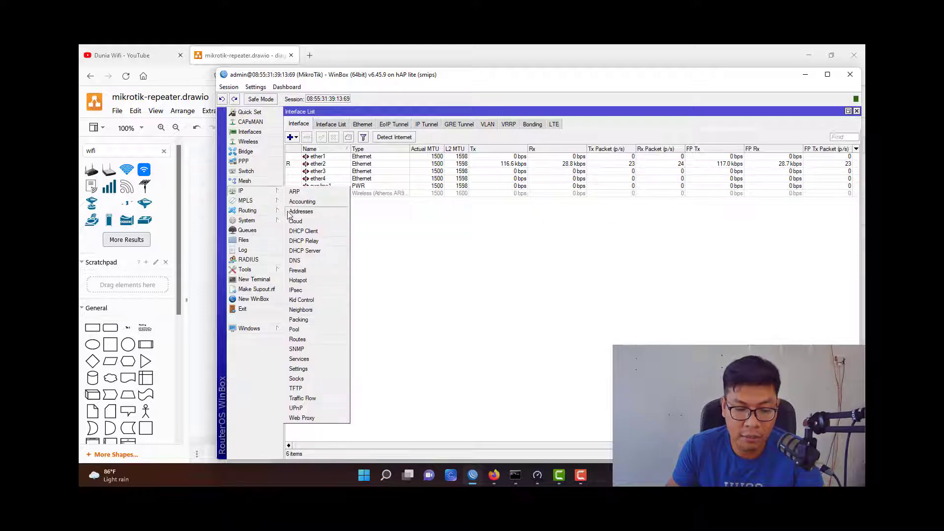
click(295, 213)
click(657, 280)
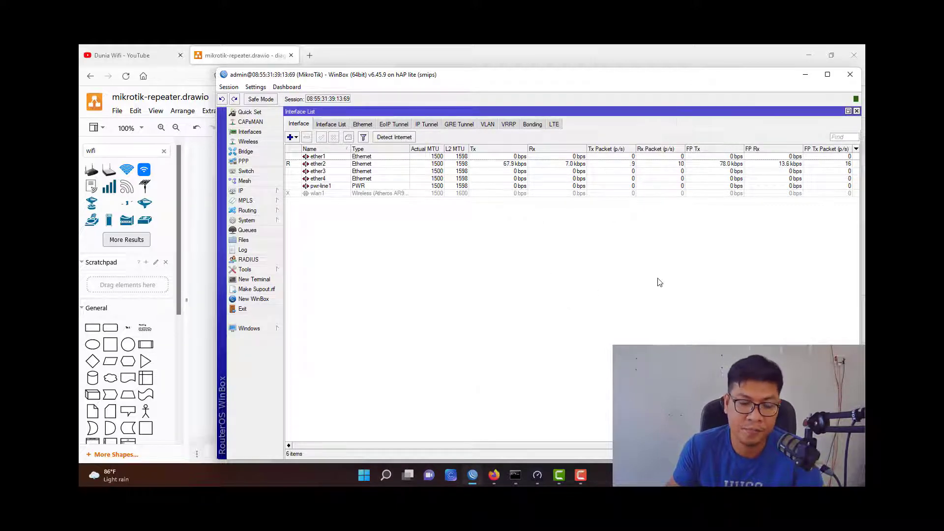
click(343, 193)
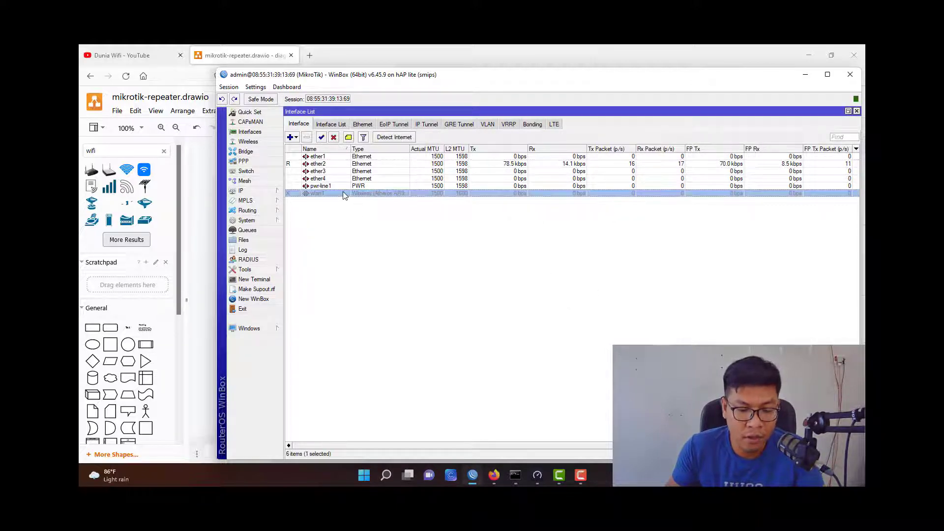
click(323, 138)
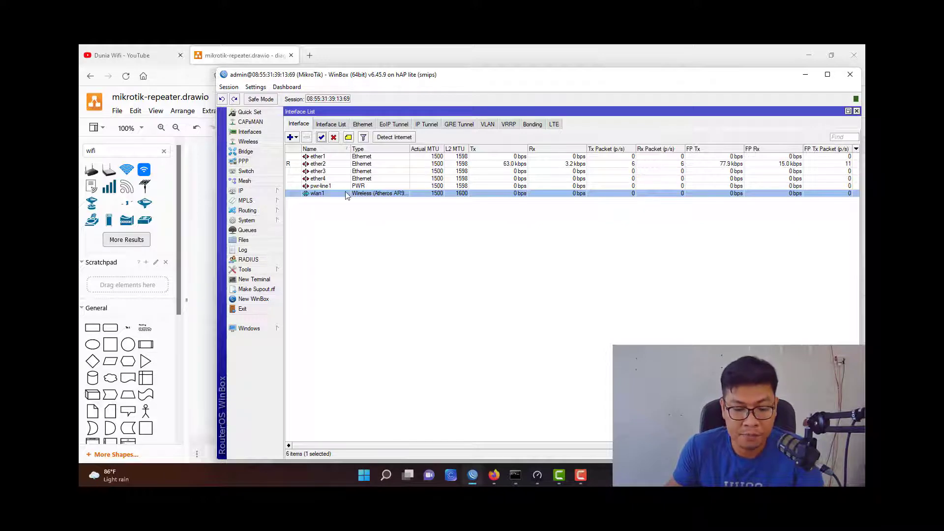
double_click(345, 193)
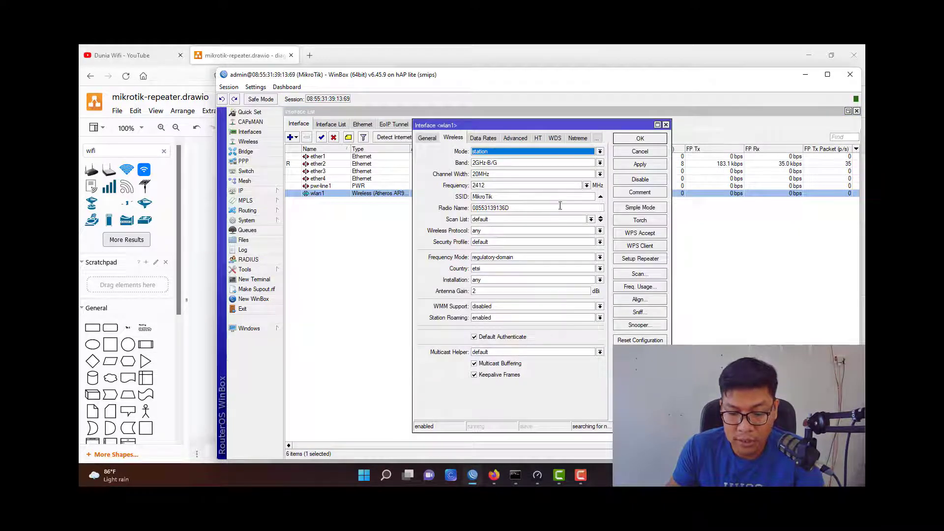
Scan for networks and join wlan1 to Wifiku at 2437 MHz in station mode.
click(646, 276)
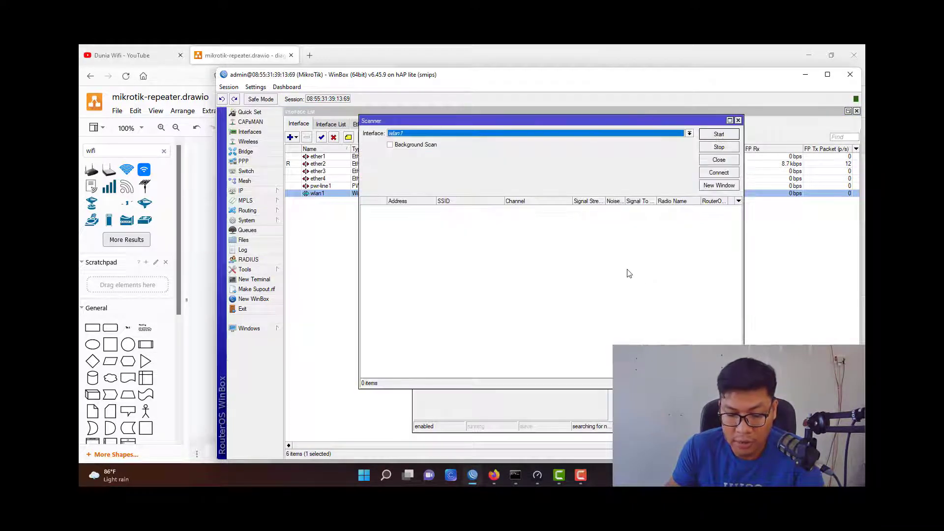
click(709, 136)
drag(609, 121, 590, 126)
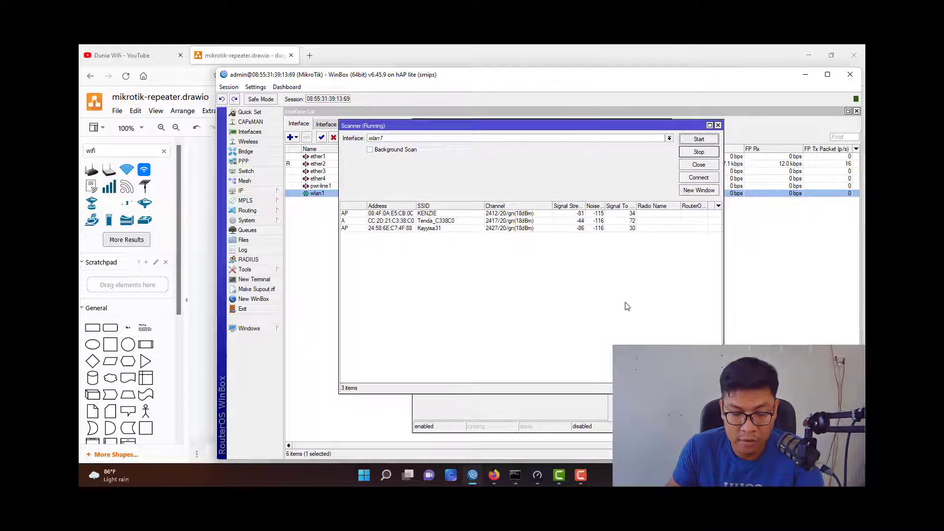
click(465, 236)
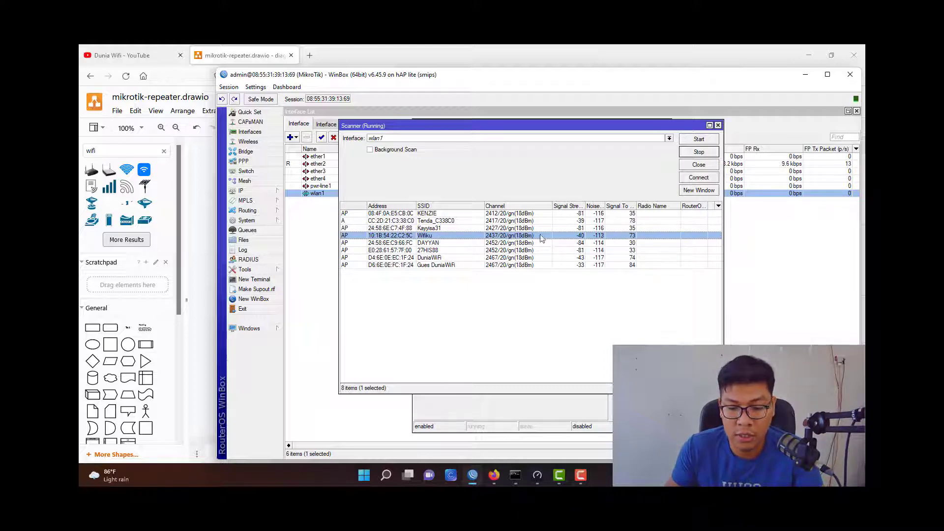
click(684, 179)
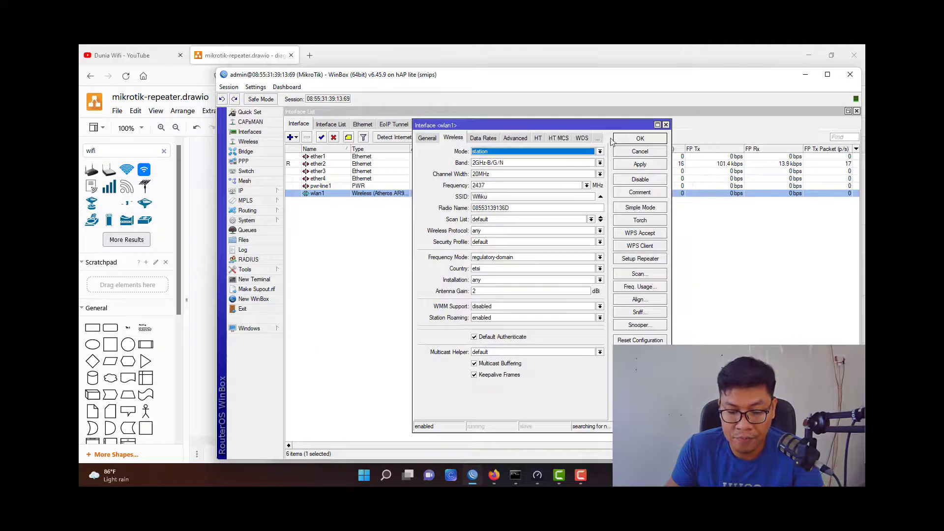
click(616, 139)
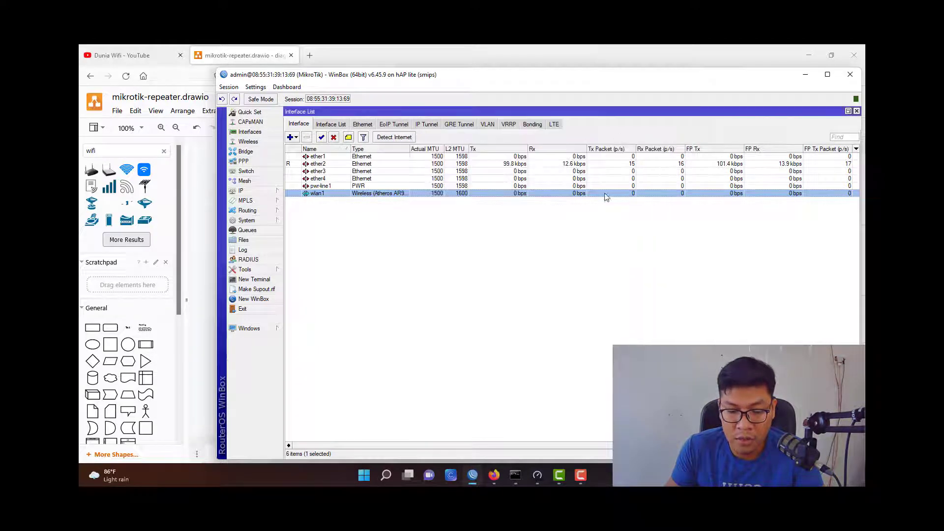
Add a new wireless security profile named password-modem.
click(248, 142)
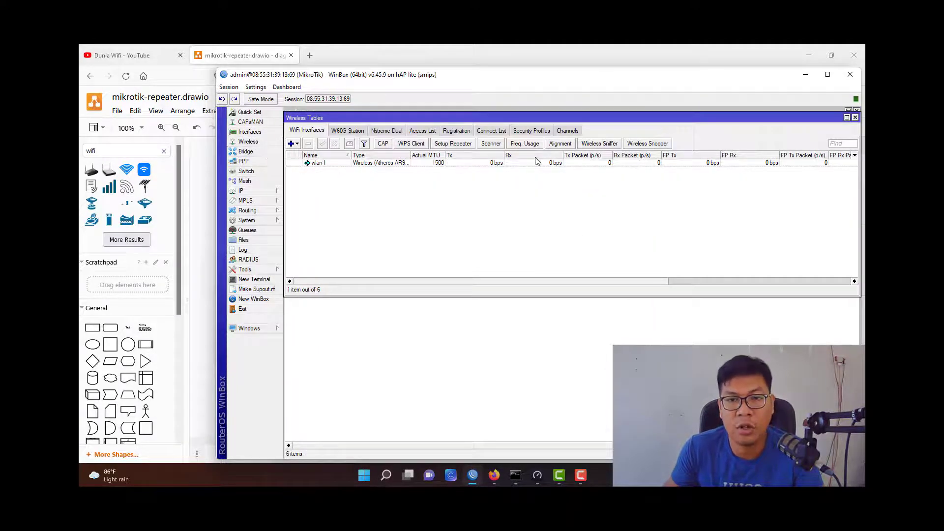
click(538, 132)
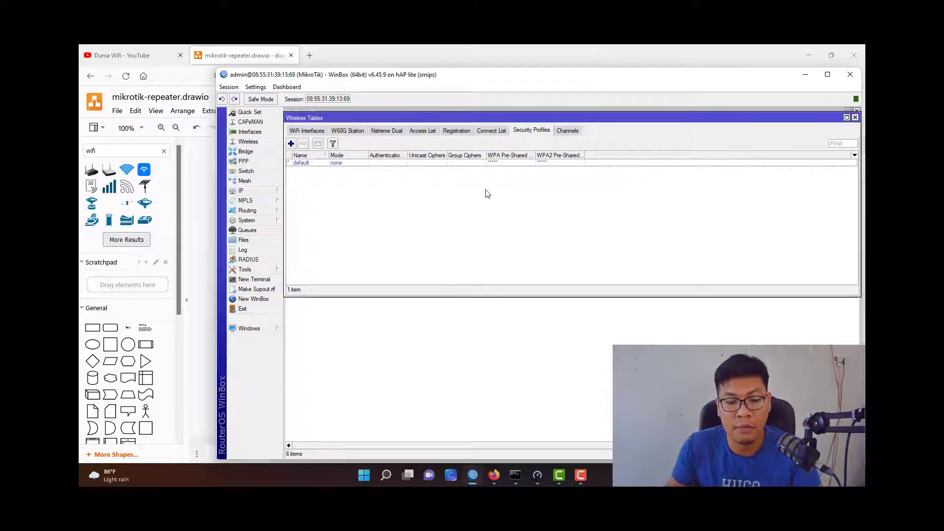
click(291, 143)
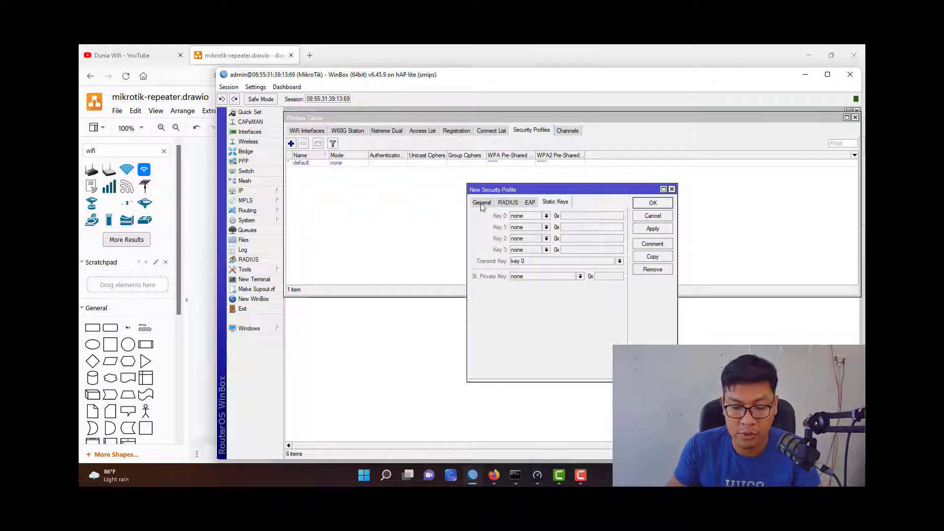
click(481, 203)
drag(495, 190, 463, 169)
text(key)
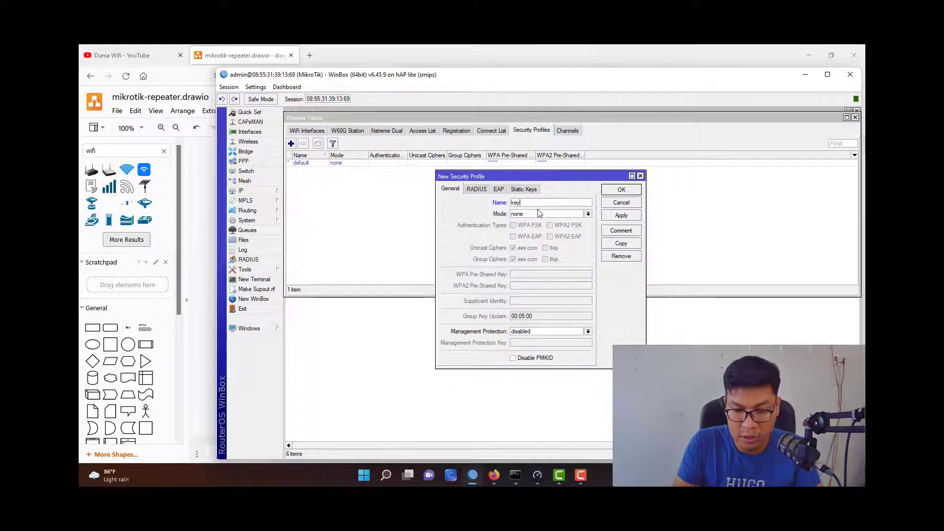
key(BackSpace)
text(password-modem)
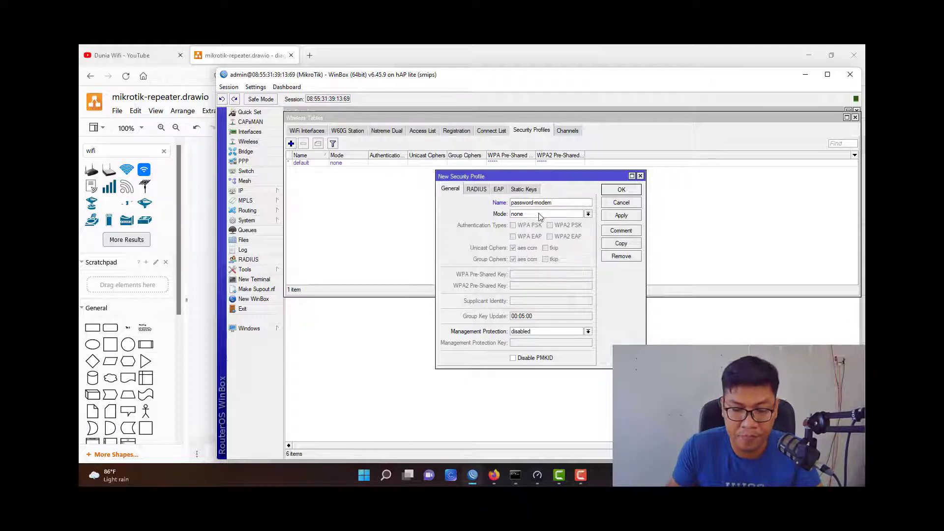
Set dynamic keys mode with WPA and WPA2 PSK, enter both pre-shared keys, and save.
click(540, 214)
click(544, 220)
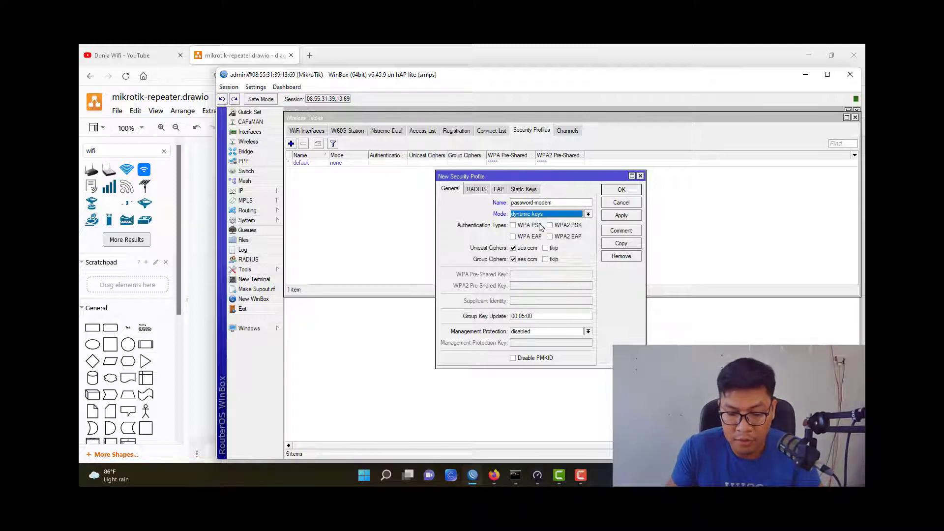
click(541, 225)
click(567, 225)
click(561, 275)
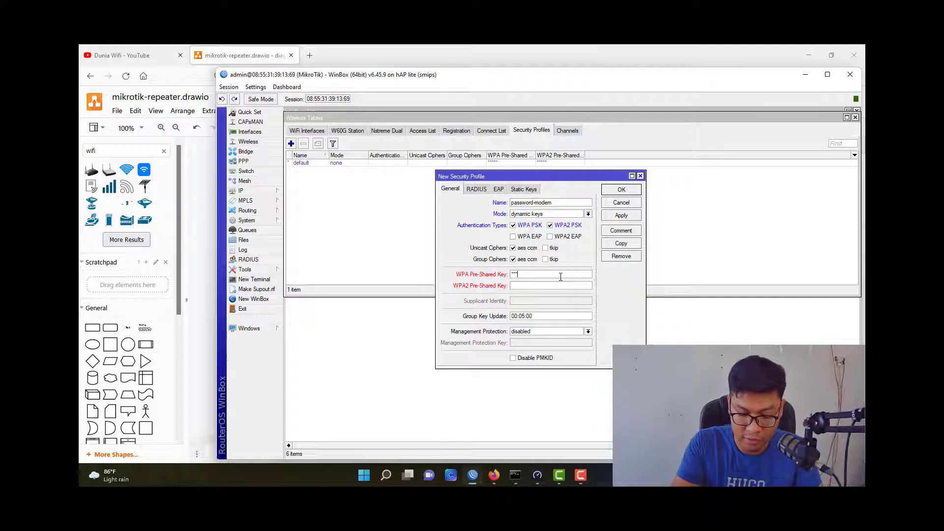
key(Tab)
text(*)
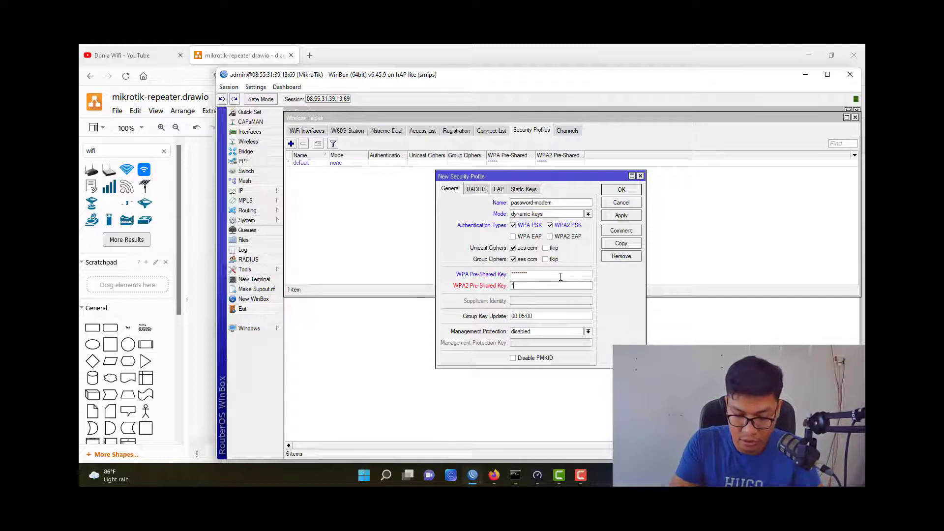
text(*******)
key(Tab)
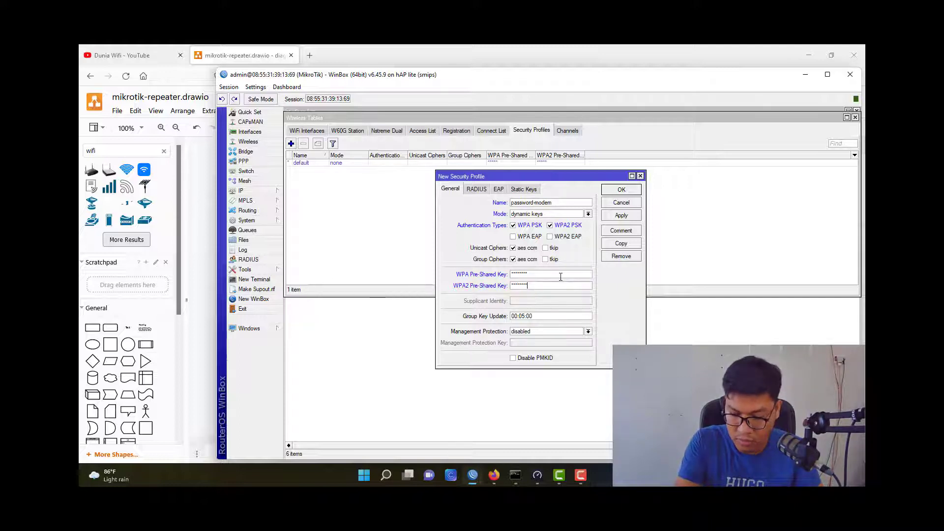
click(622, 215)
click(622, 192)
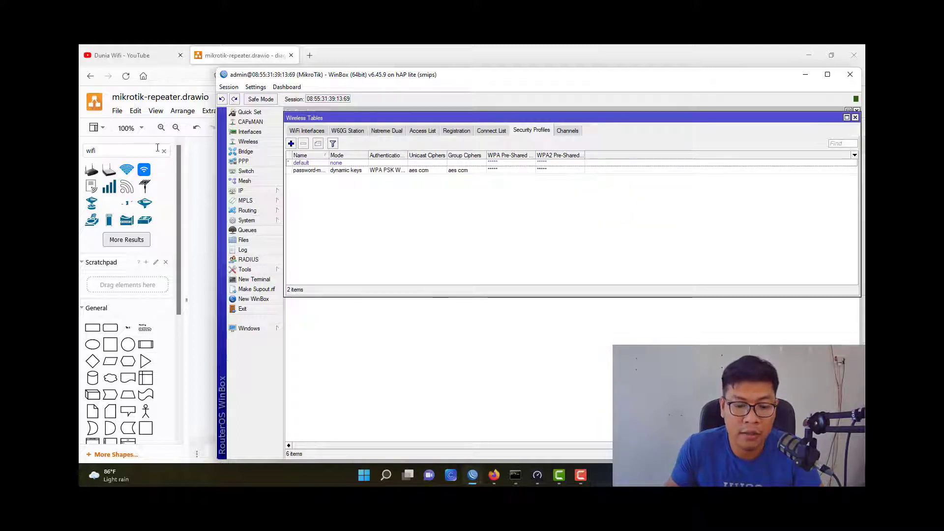
click(306, 130)
Set wlan1's Security Profile to password-modem and apply it.
click(317, 163)
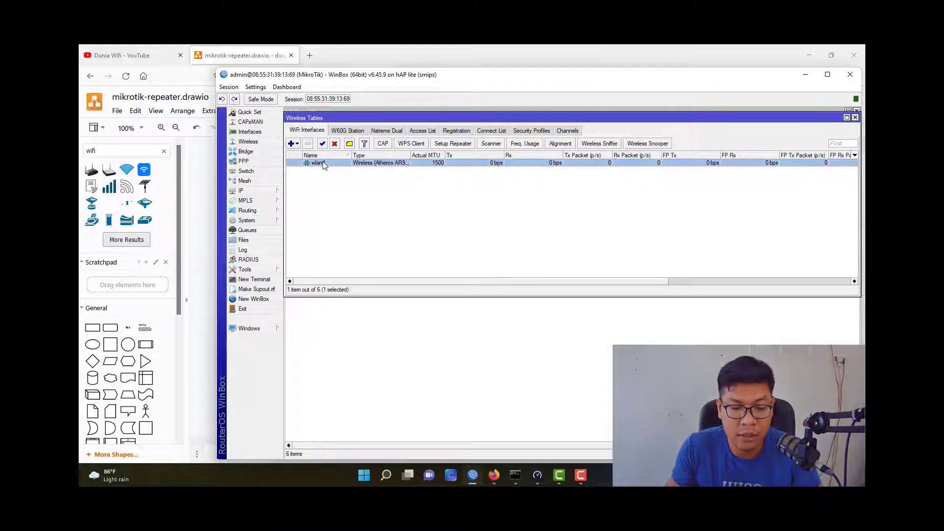
double_click(331, 168)
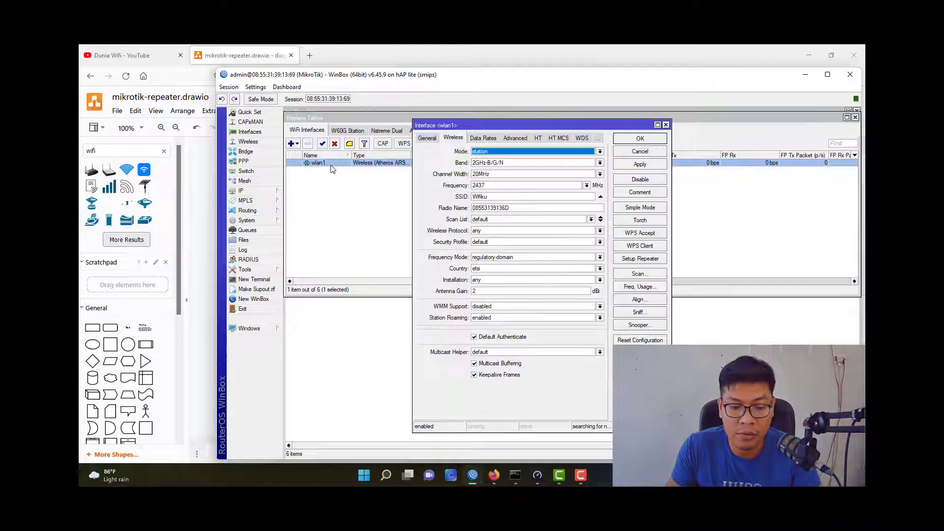
click(487, 242)
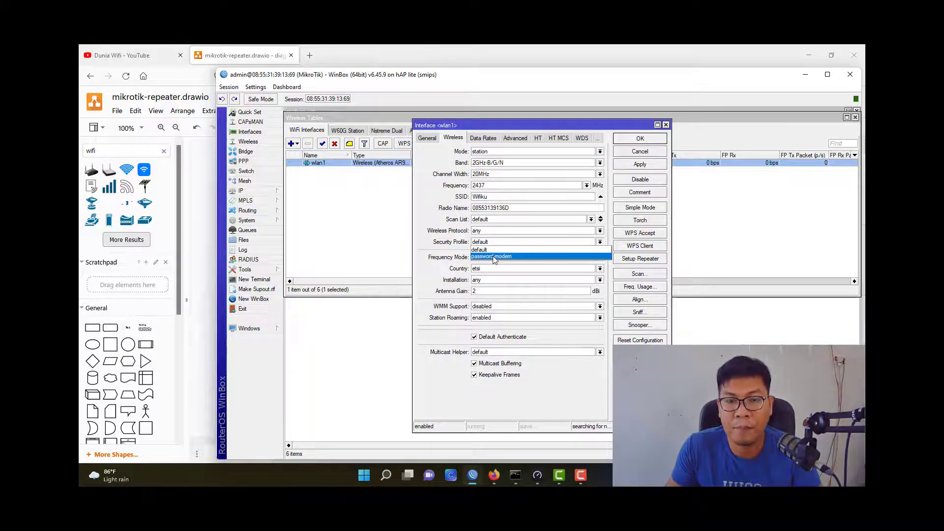
click(493, 257)
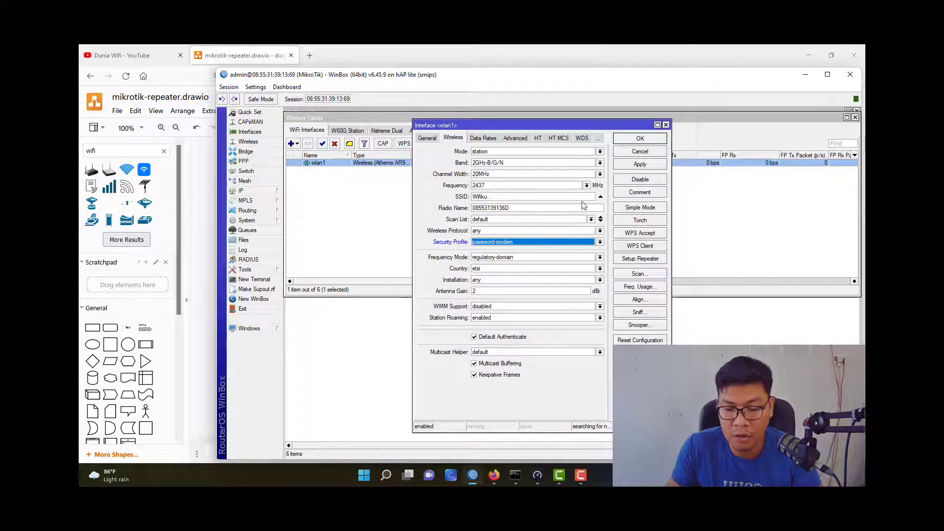
click(627, 166)
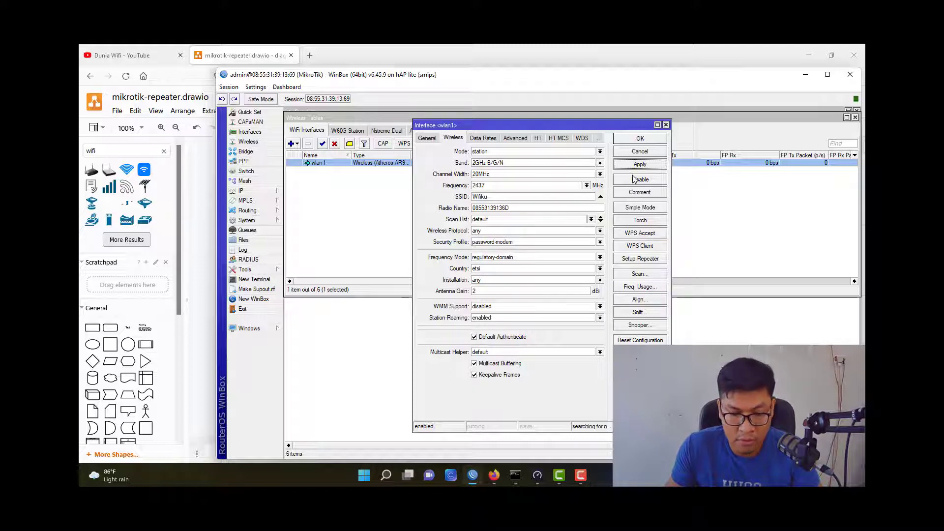
click(624, 139)
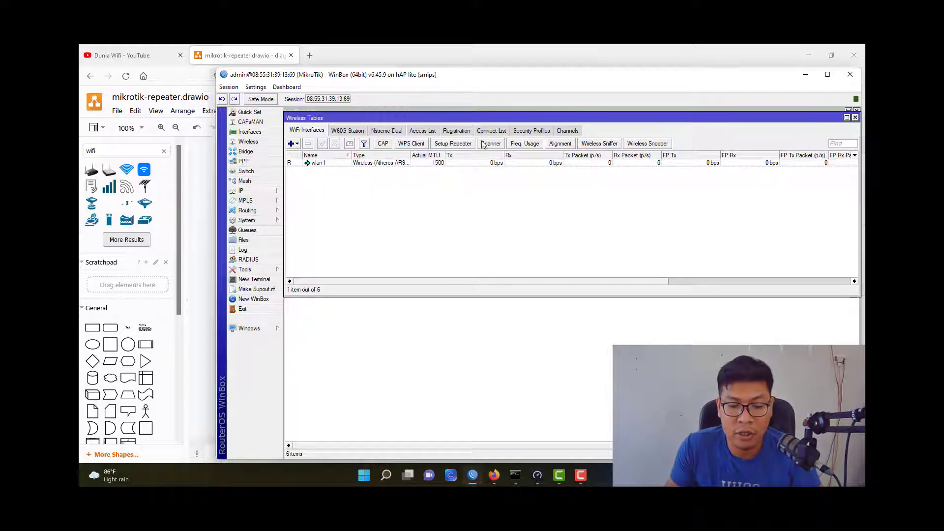
Check wlan1's registration to the modem and its signal strength, then close the wireless windows.
click(456, 131)
double_click(466, 163)
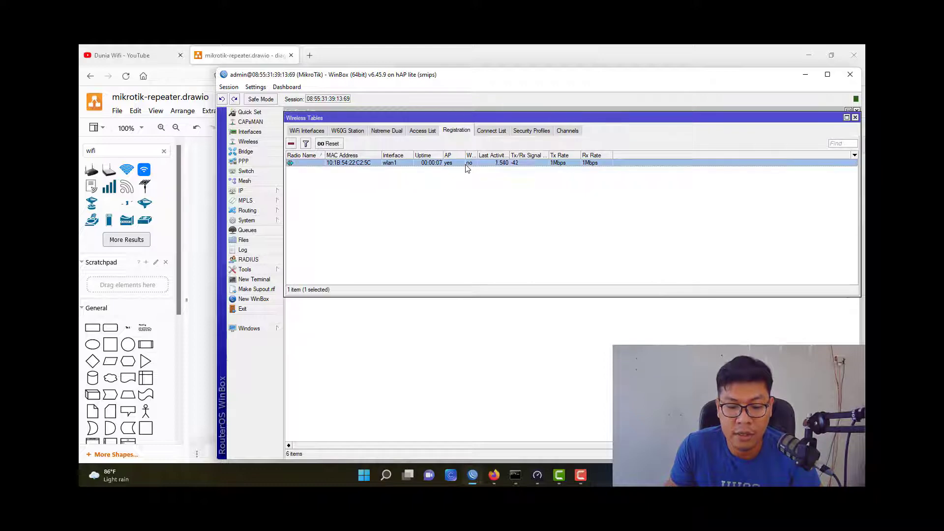
click(523, 187)
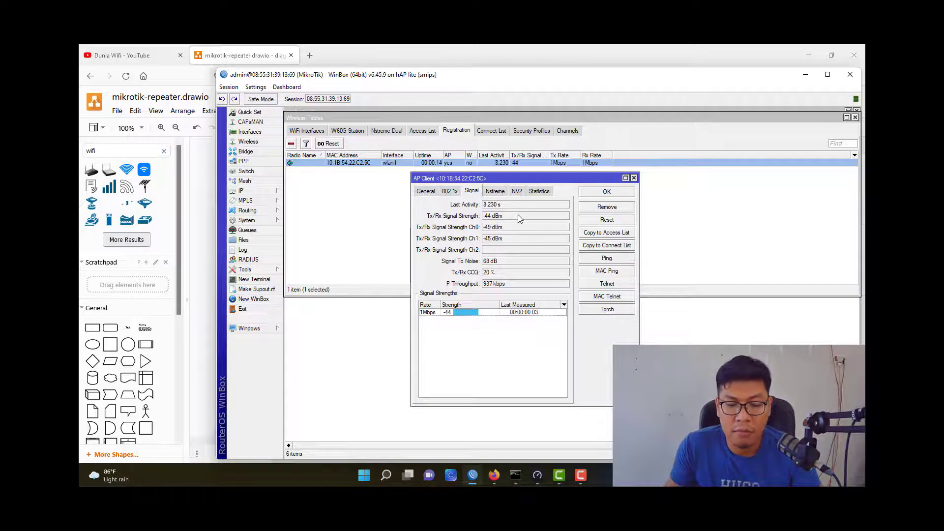
key(Escape)
key(Escape)
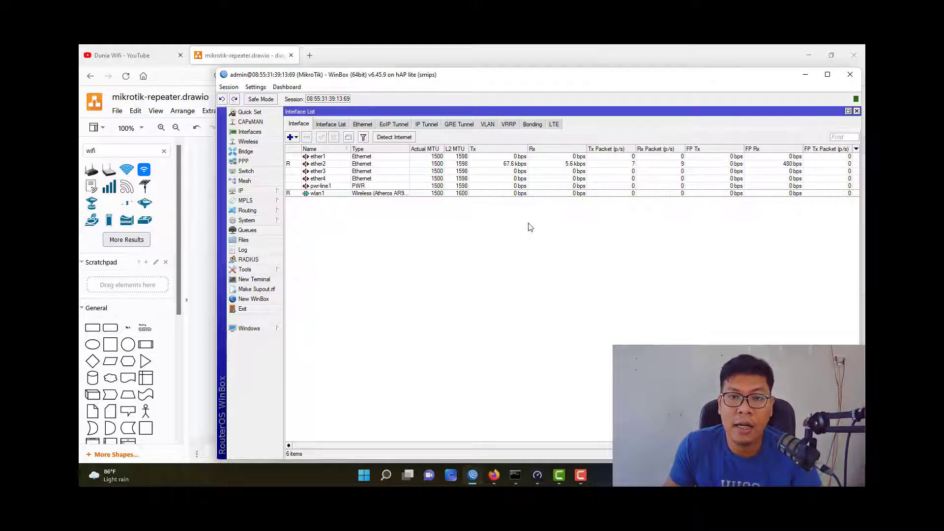
Look at the MODEM ISP in the diagram, then return to WinBox's IP menu.
key(alt+Tab)
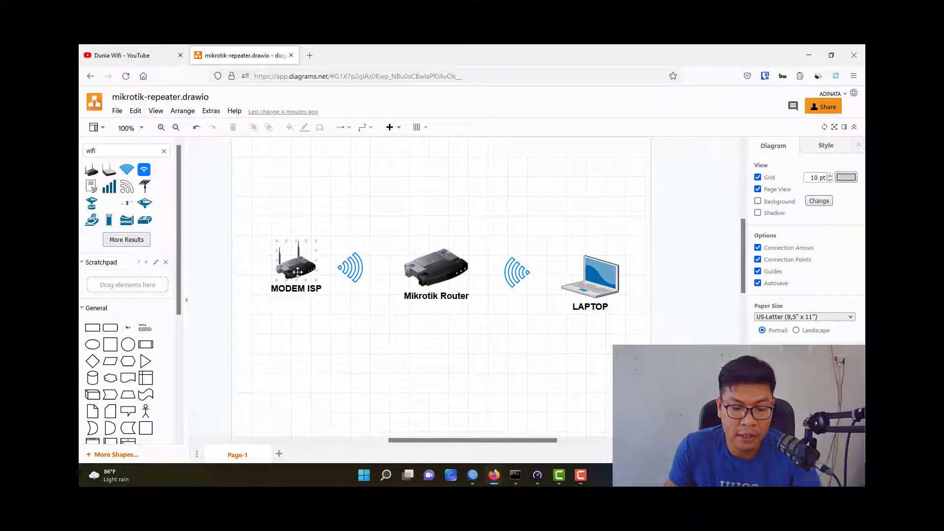
click(298, 271)
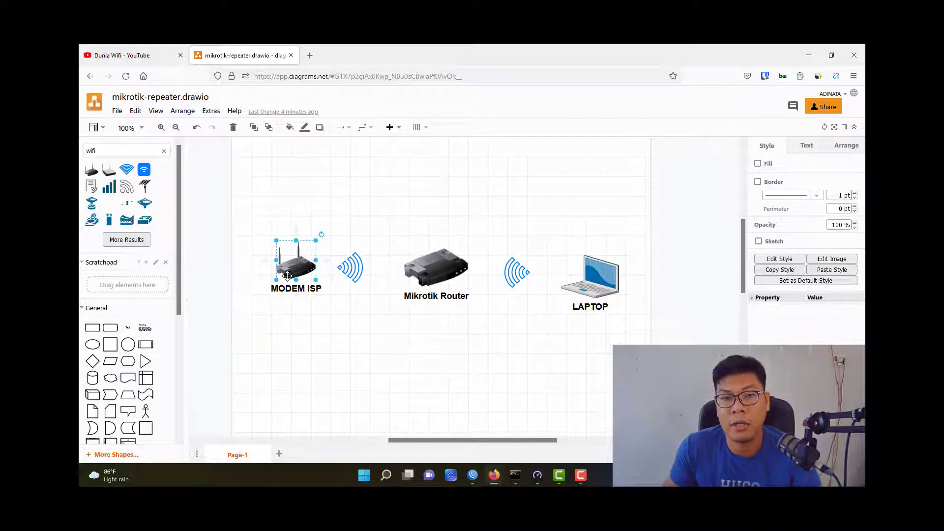
key(alt+Tab)
click(281, 195)
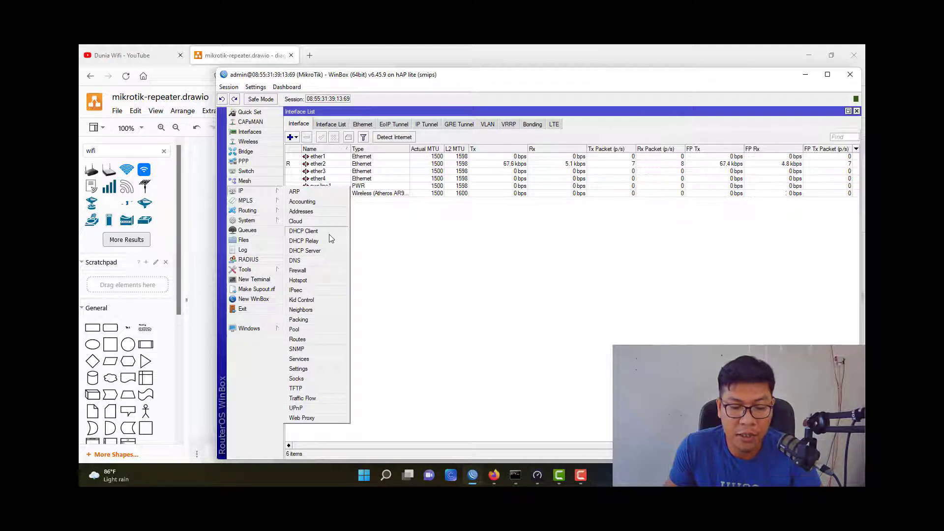
Add a DHCP client on the wlan1 interface.
click(314, 231)
drag(616, 219, 507, 219)
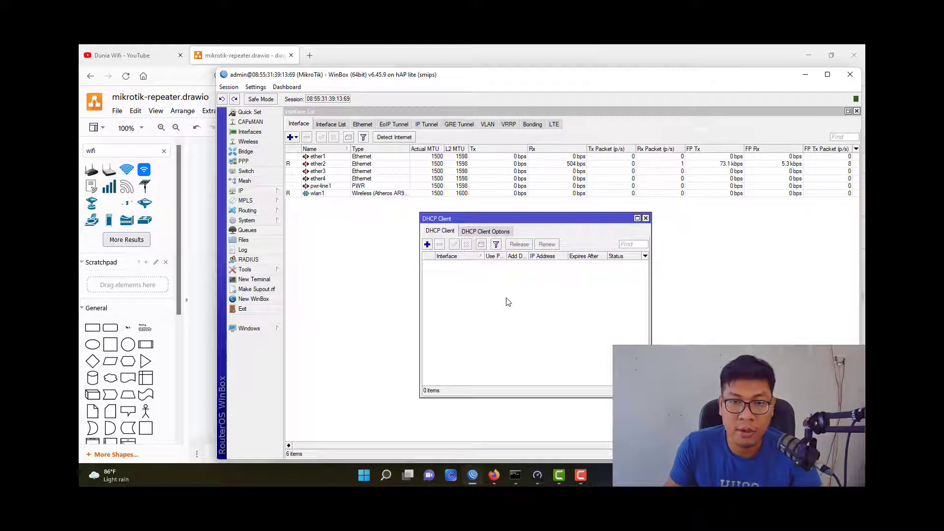
click(427, 245)
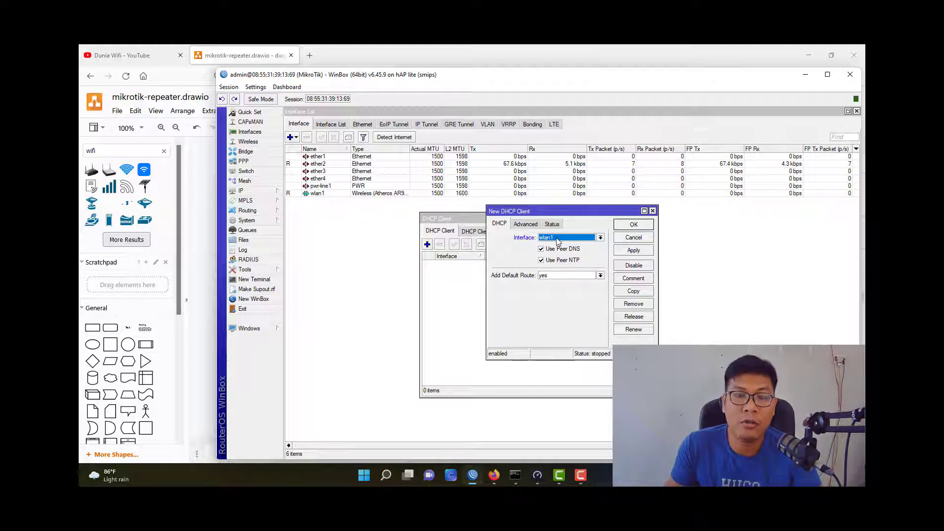
click(557, 239)
click(558, 239)
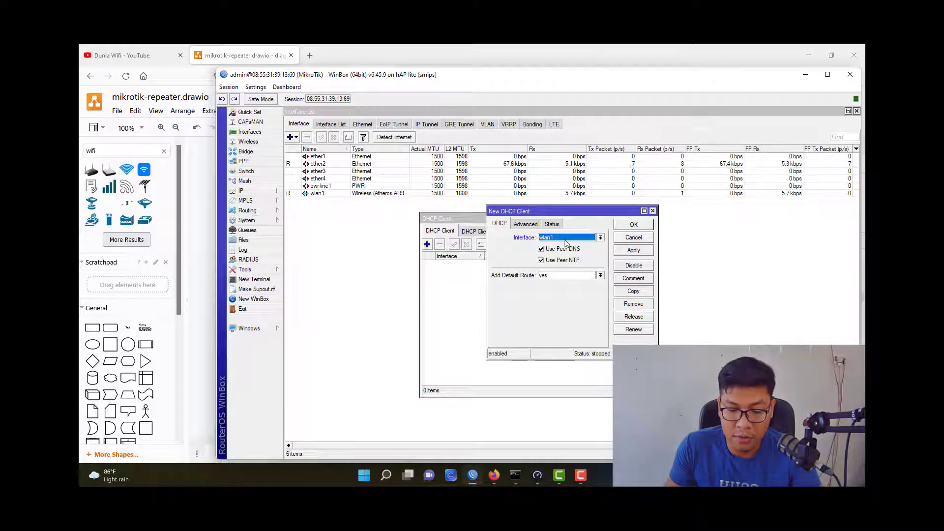
click(633, 250)
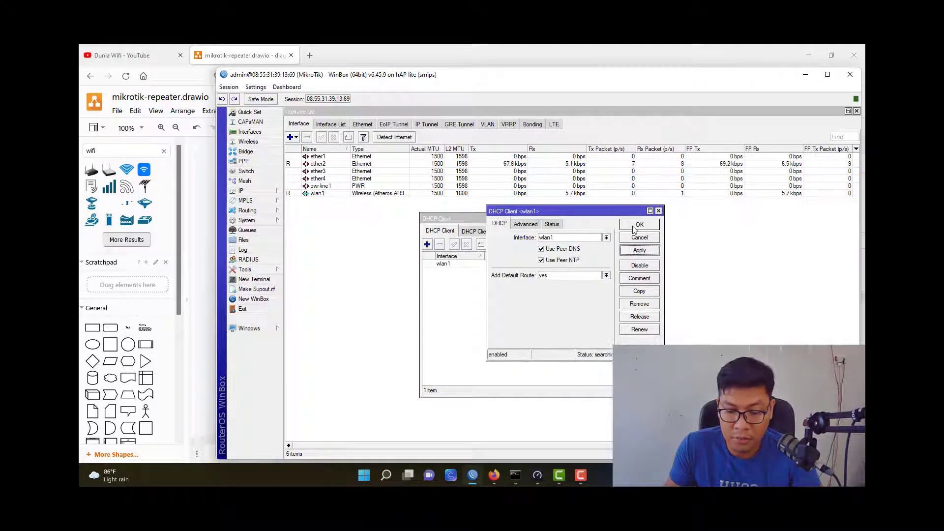
click(635, 226)
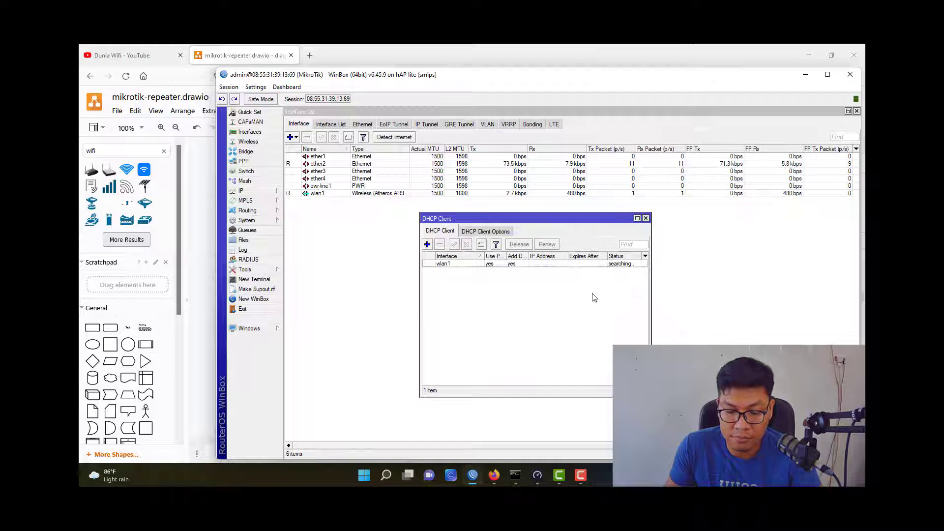
Review the wlan1 DHCP client, keeping peer NTP and Add Default Route set to yes.
click(586, 266)
double_click(586, 265)
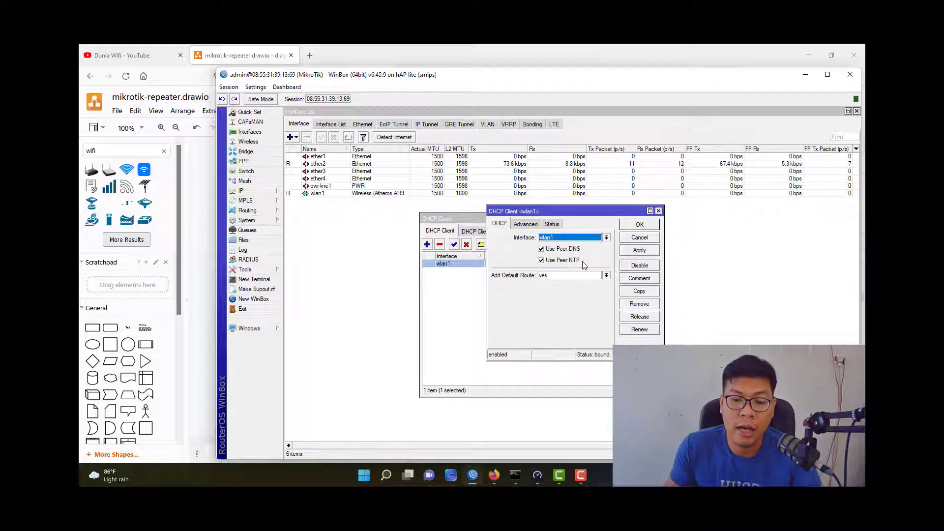
key(Escape)
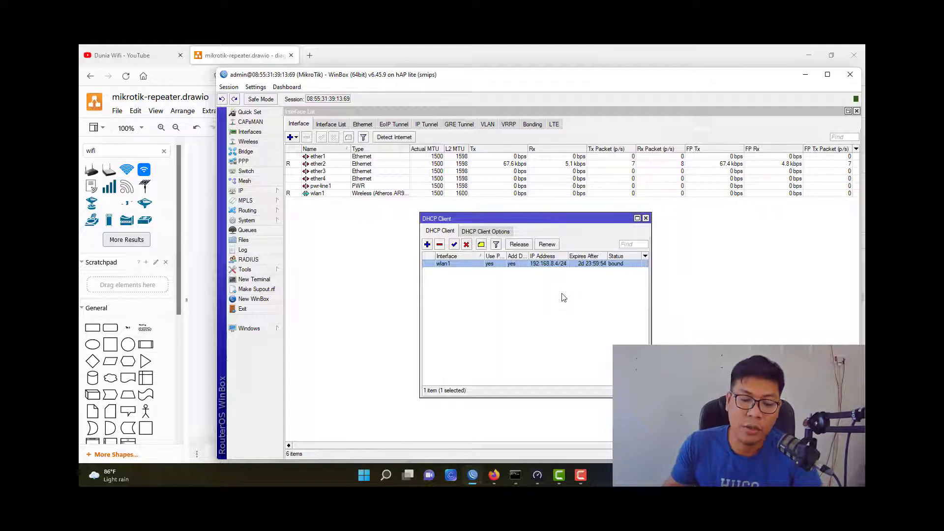
double_click(558, 264)
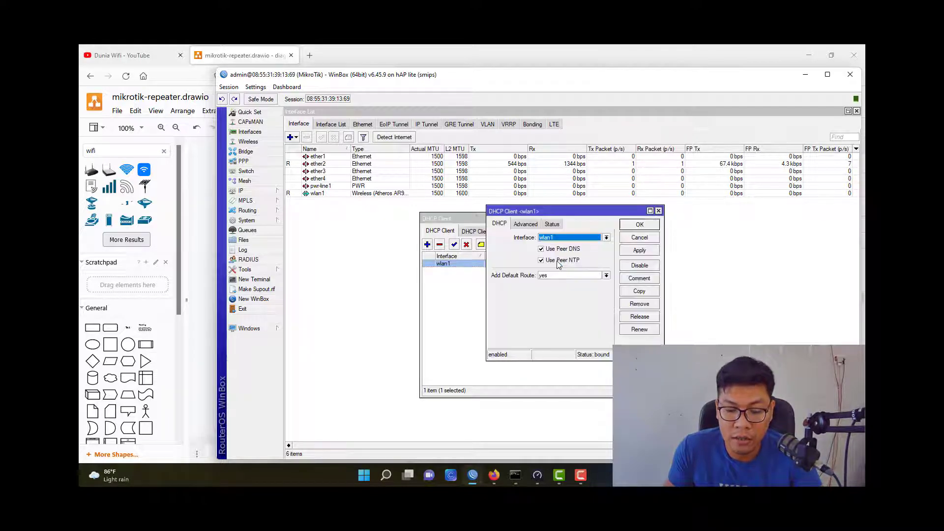
click(560, 260)
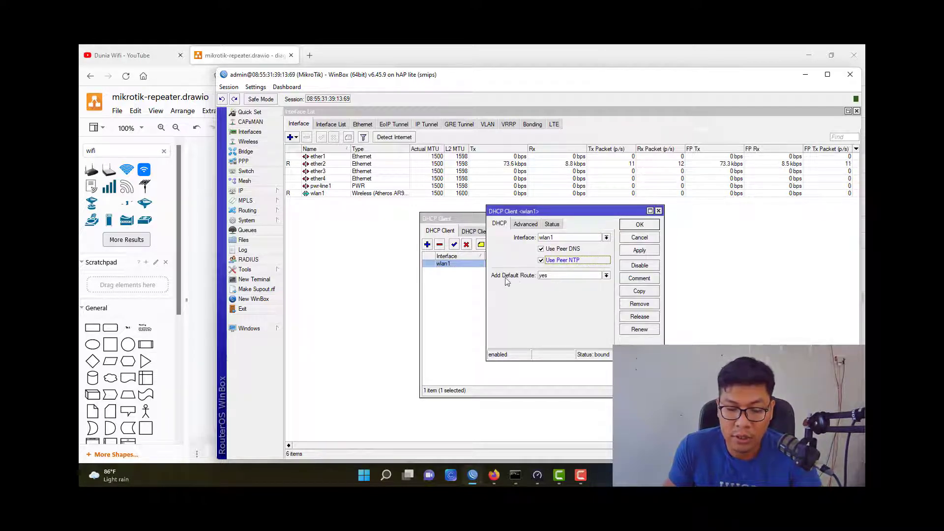
click(560, 278)
click(541, 283)
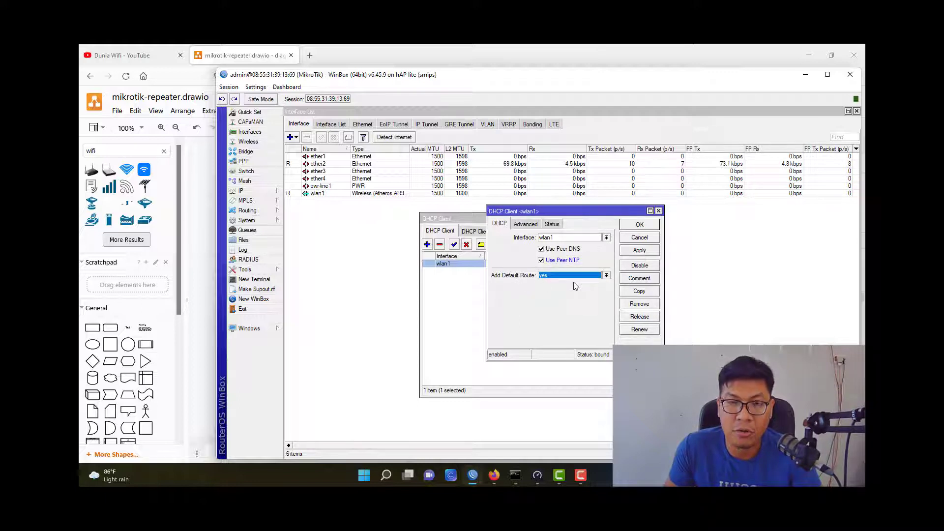
click(637, 224)
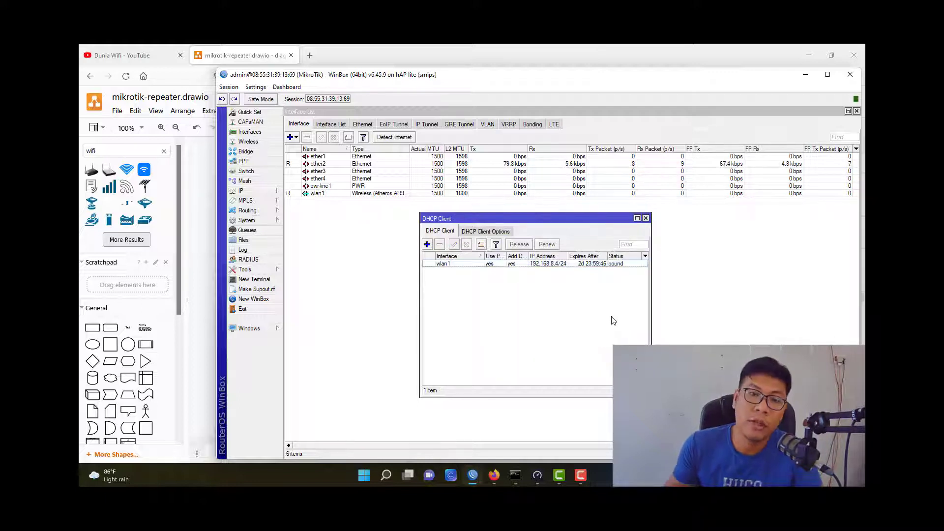
key(Escape)
Inspect the default 0.0.0.0/0 route via 192.168.8.1 in the routing table.
click(275, 193)
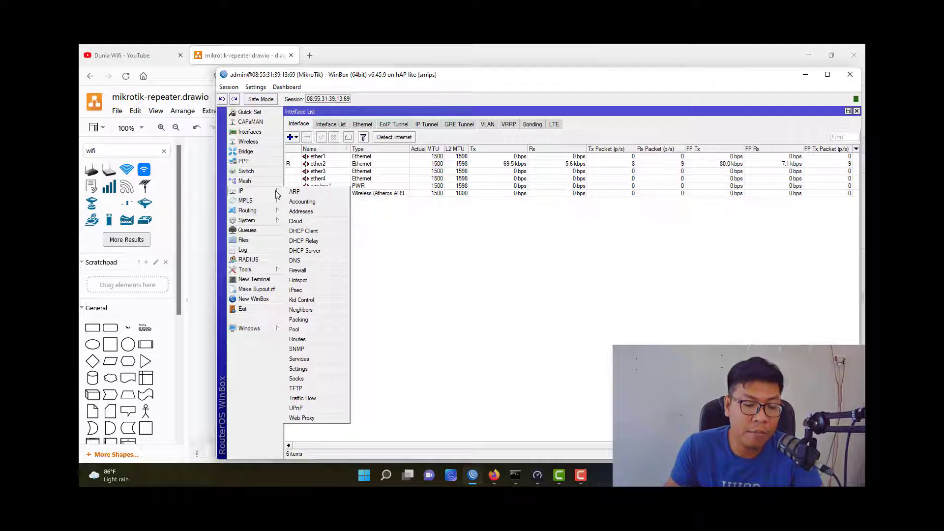
click(314, 340)
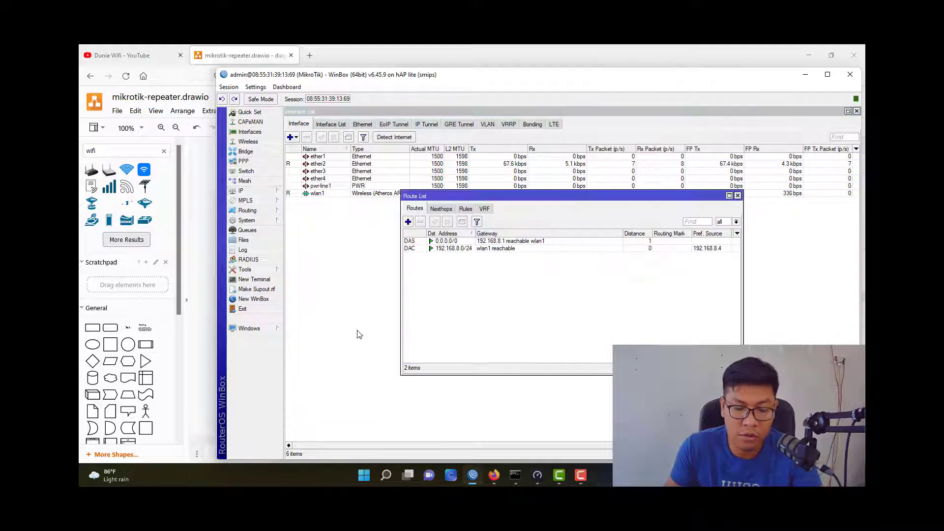
click(508, 244)
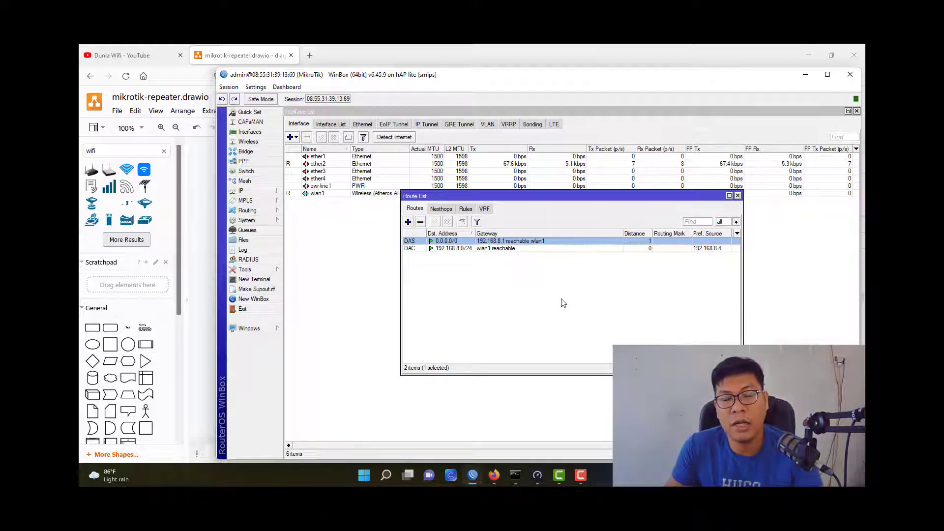
Check the 192.168.8.4/24 address on wlan1 in the address list.
click(262, 189)
click(299, 212)
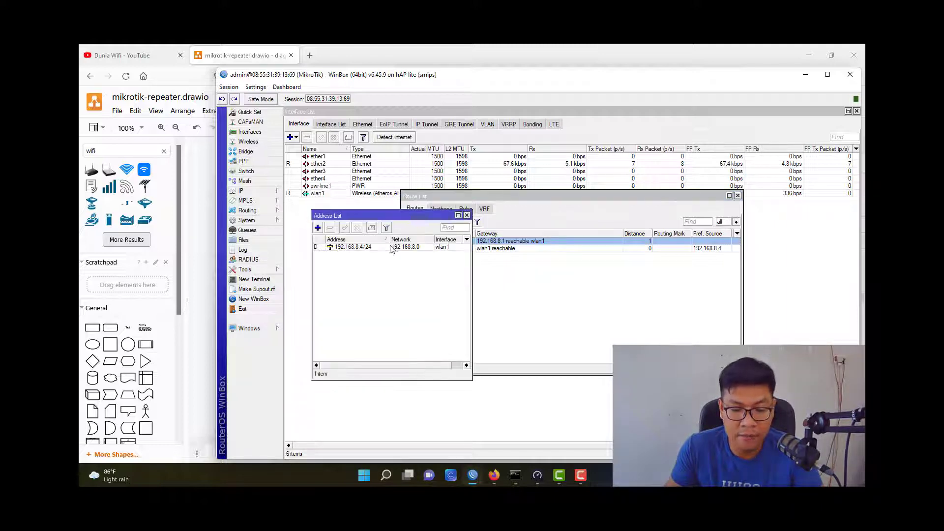
click(365, 247)
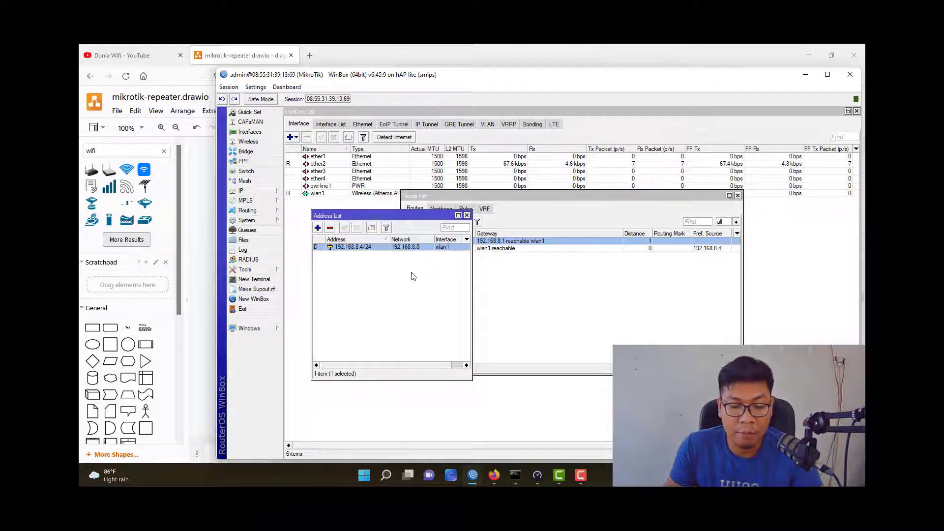
click(489, 288)
click(249, 191)
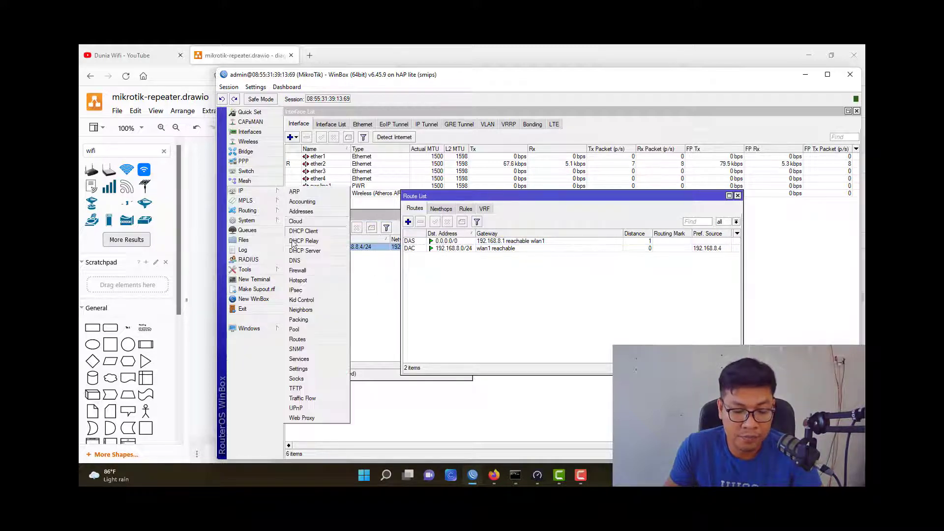
Enter DNS servers 8.8.8.8 and 8.8.4.4, then close the route and address lists.
click(295, 260)
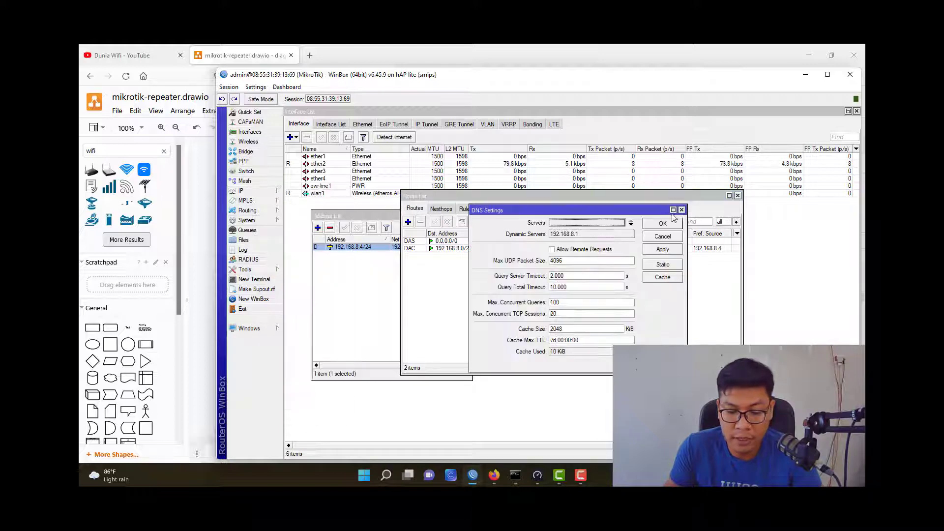
click(595, 224)
text(8.8.8.8)
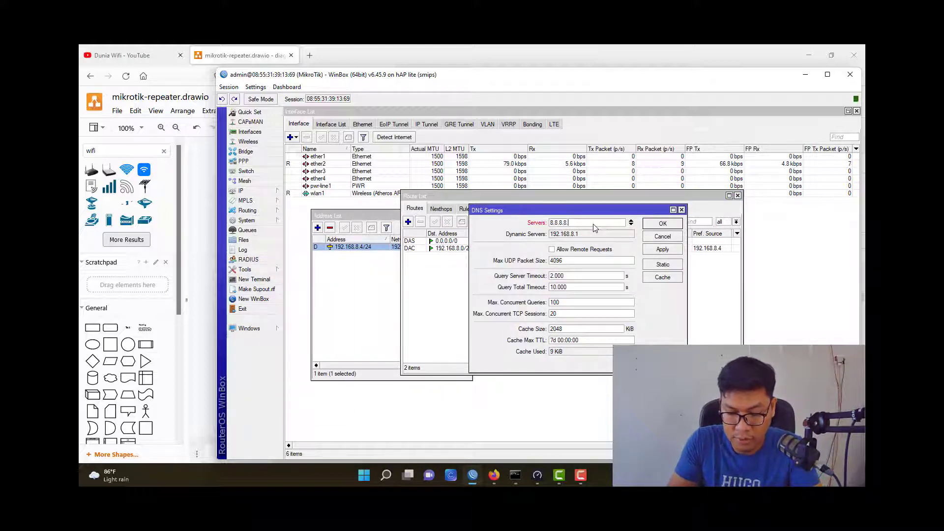
click(631, 224)
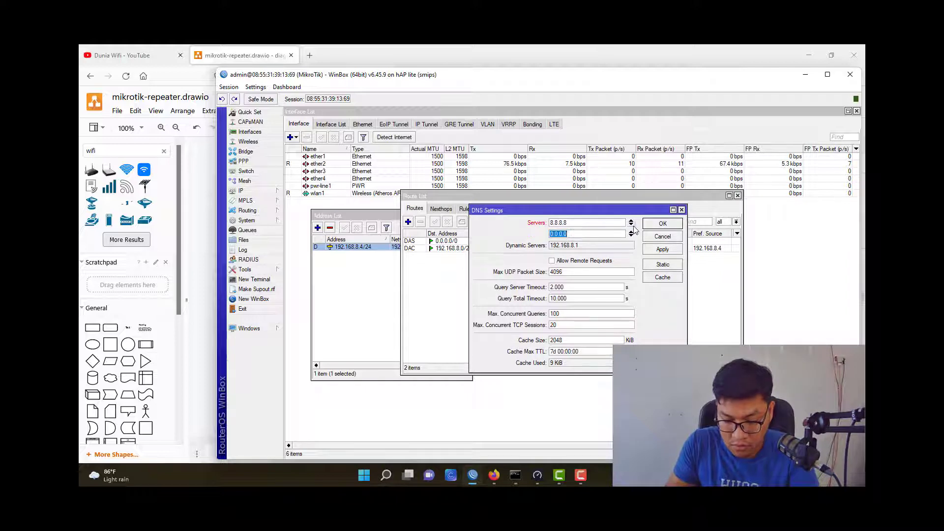
text(8.8.4.4)
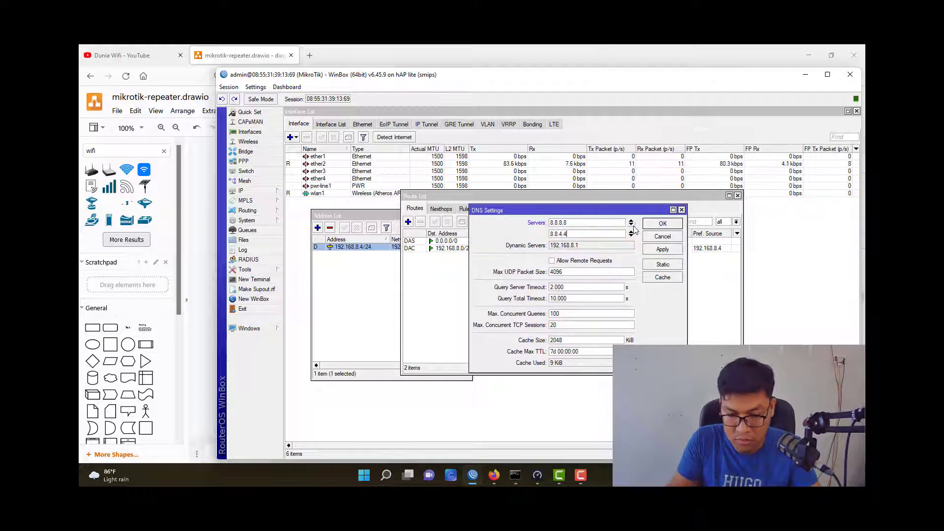
click(654, 227)
key(Escape)
key(Escape)
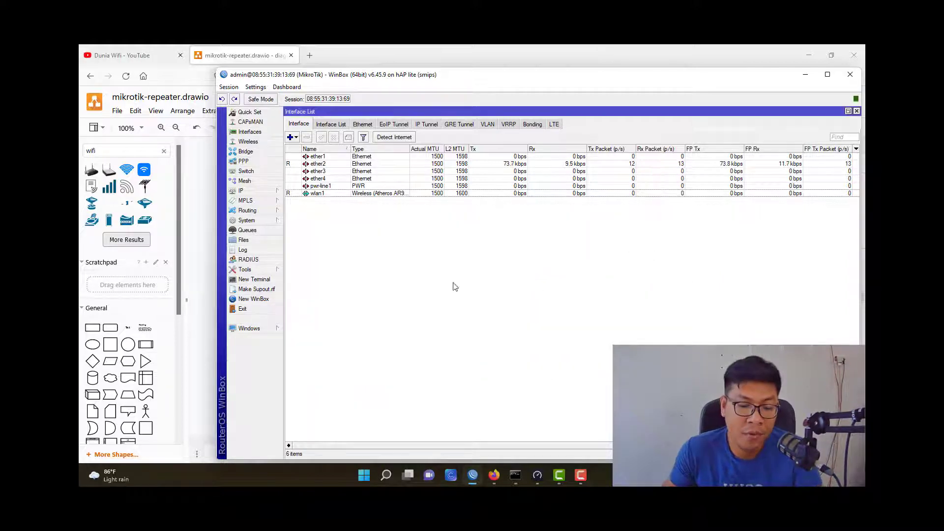
click(329, 271)
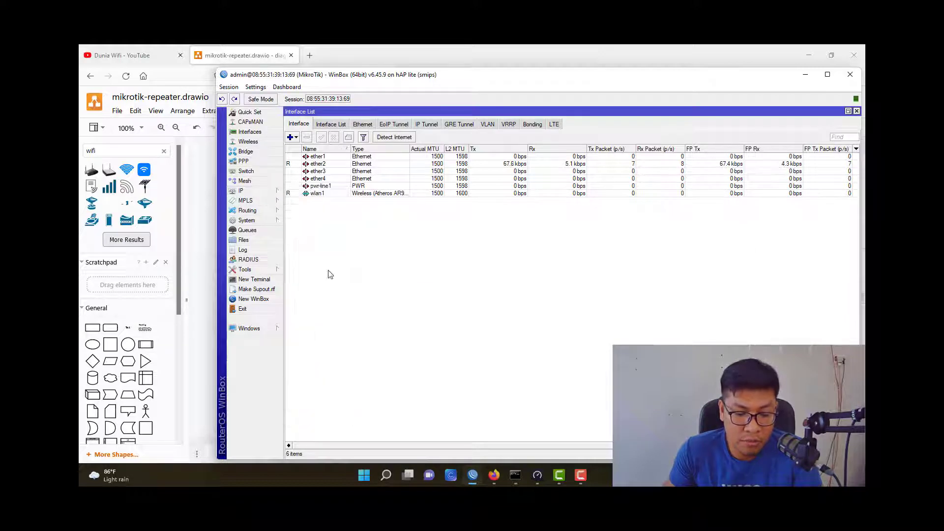
Ping 8.8.8.8 with the Ping tool and confirm replies arrive with 0% loss.
click(338, 229)
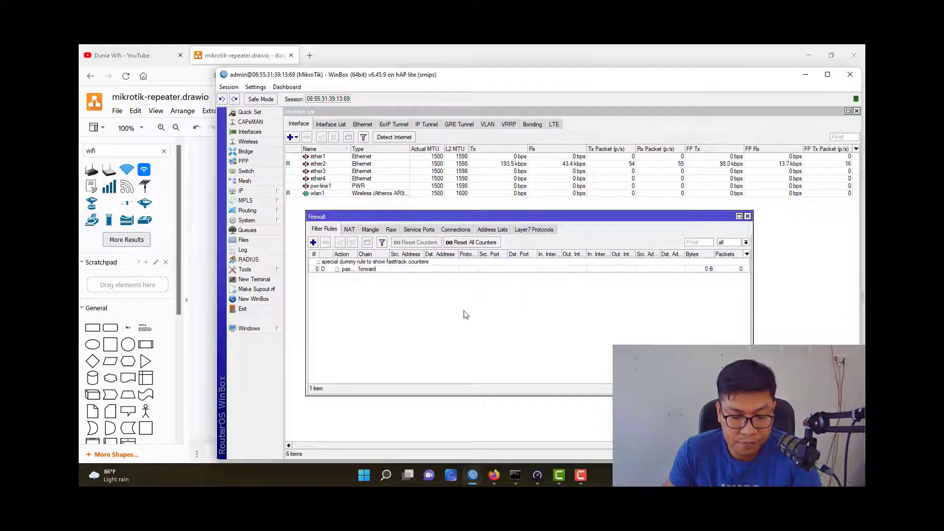
key(Escape)
click(244, 270)
click(295, 357)
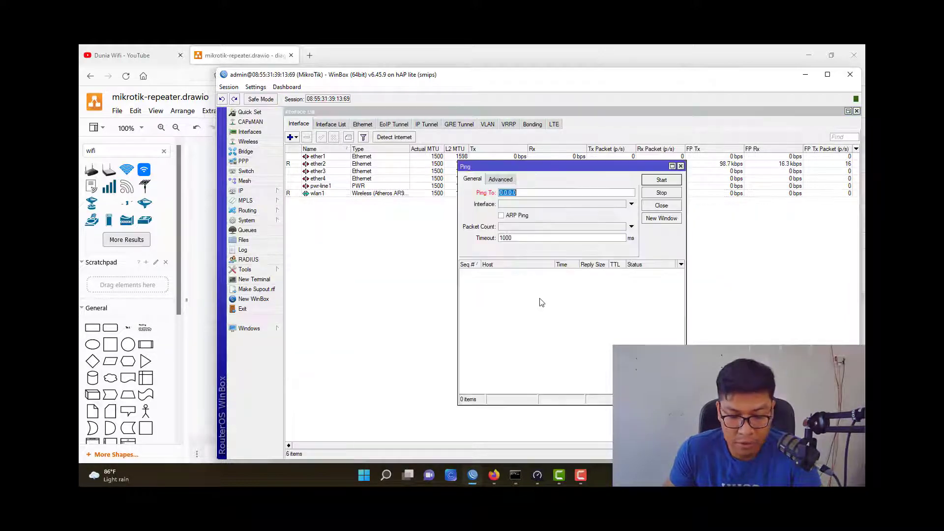
text(google.com)
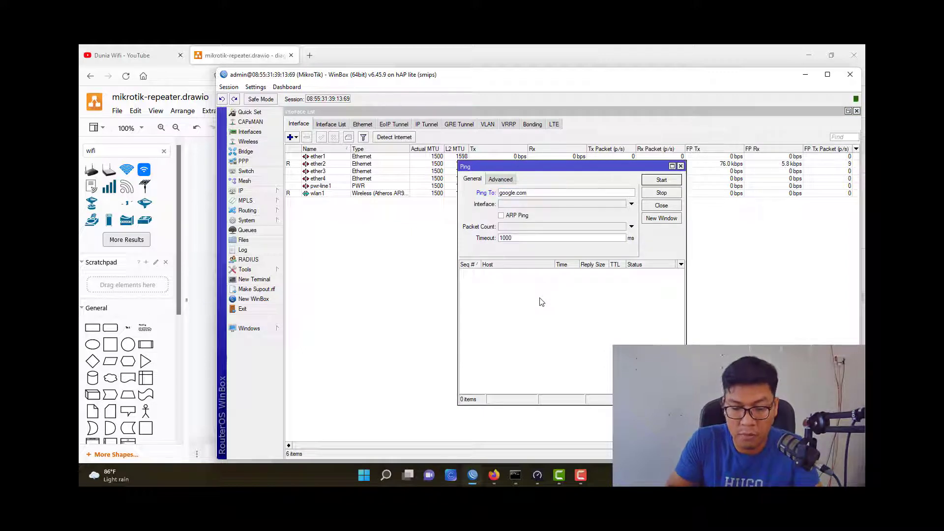
key(ctrl+a)
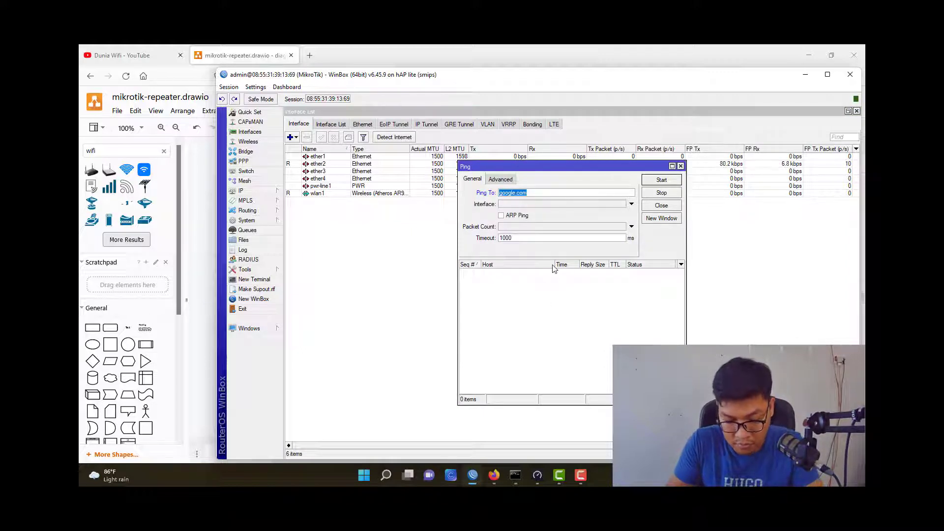
text(8.8.8.8)
key(Return)
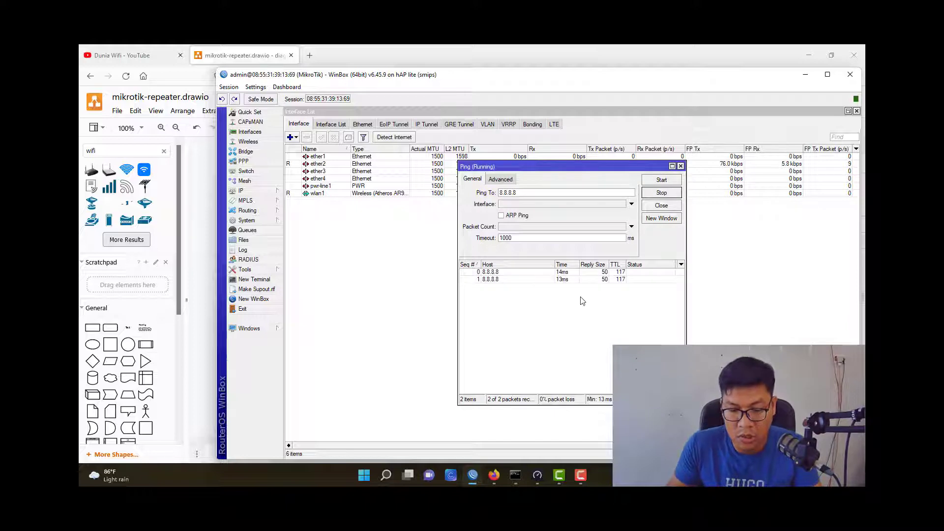
click(548, 279)
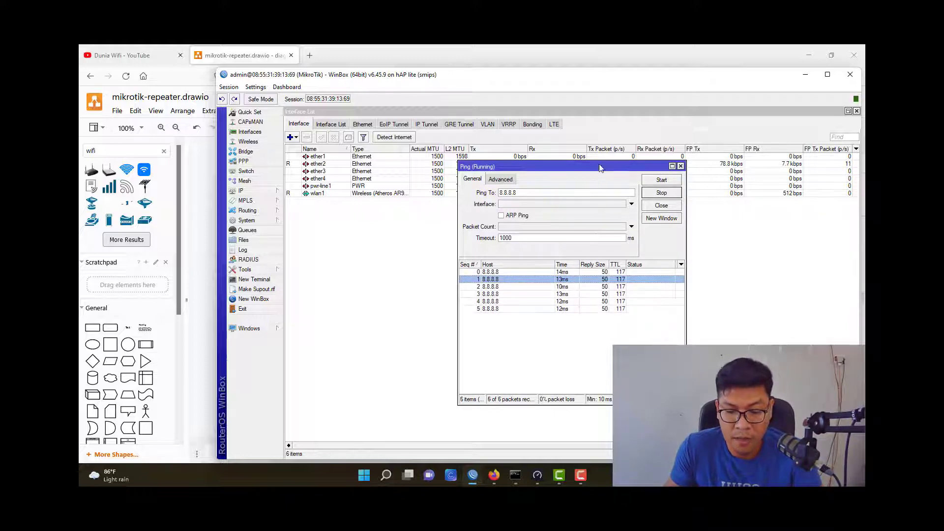
drag(599, 164, 546, 143)
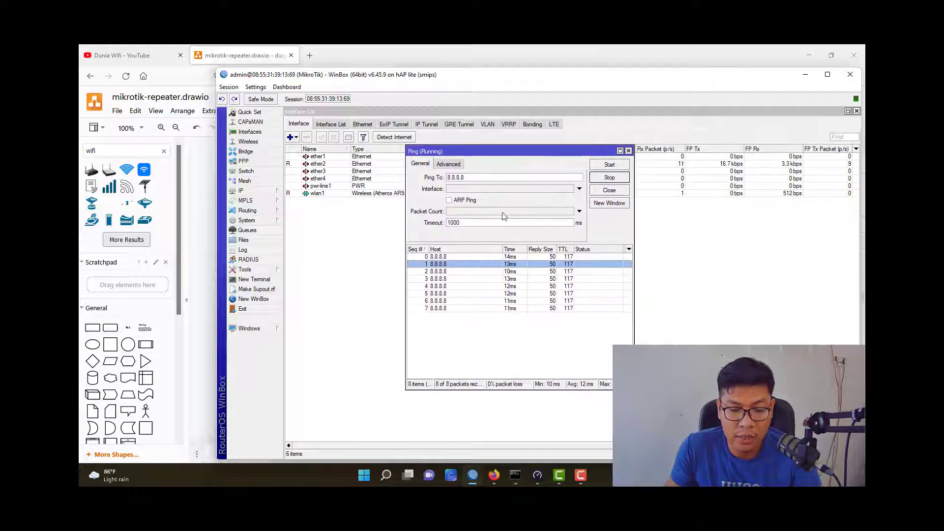
click(344, 217)
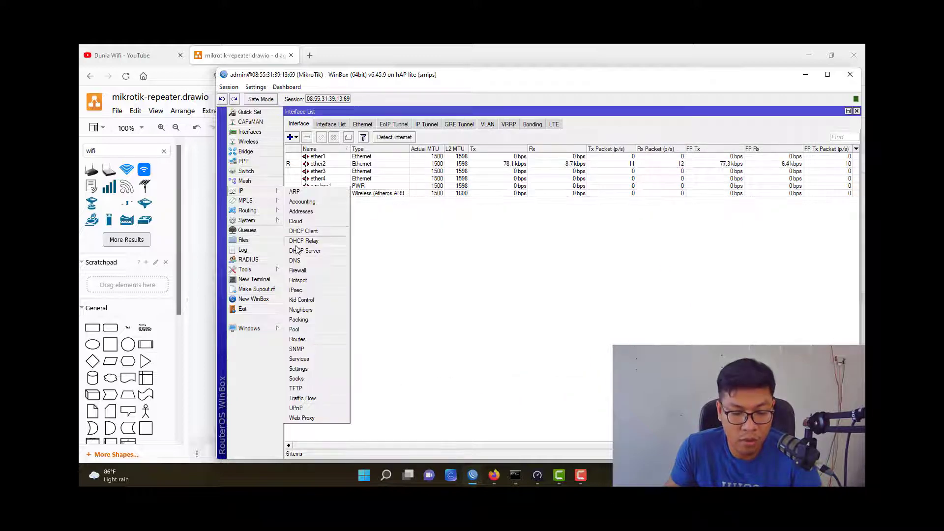
Add a new firewall NAT rule with the masquerade action.
click(295, 273)
click(352, 230)
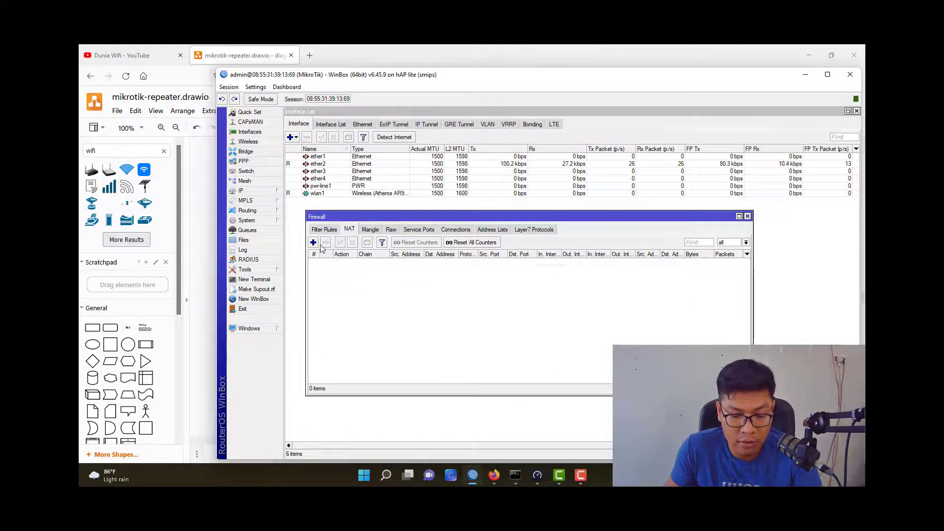
click(313, 242)
click(530, 197)
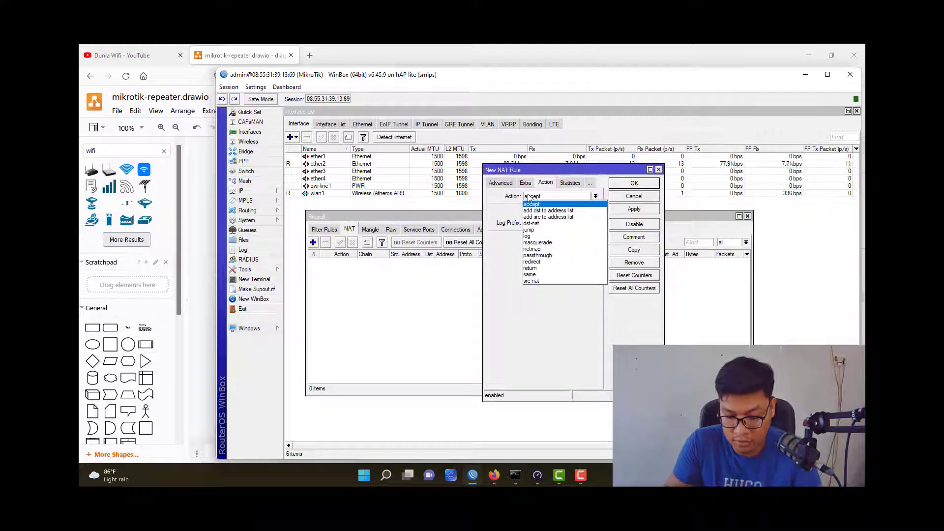
key(m)
key(Return)
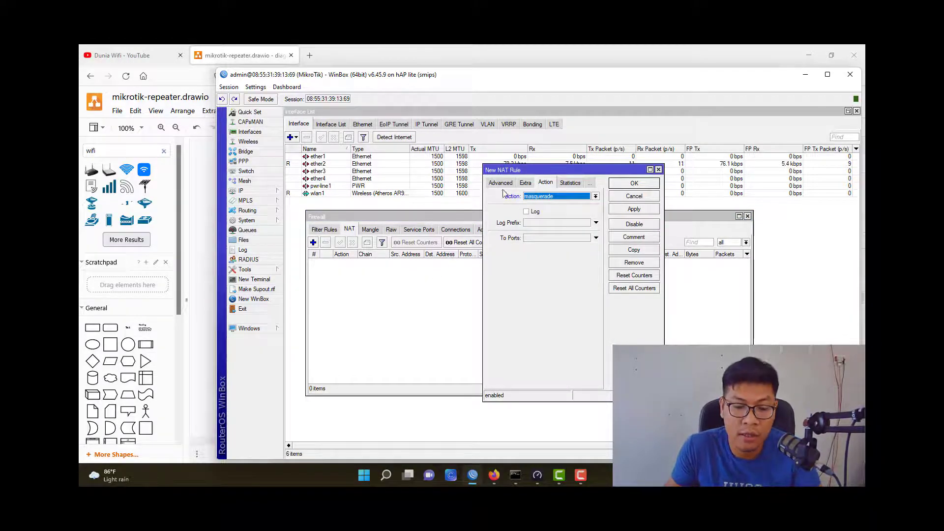
Match Out. Interface wlan1 on the NAT rule, save it, and return to the diagram.
click(499, 182)
click(497, 182)
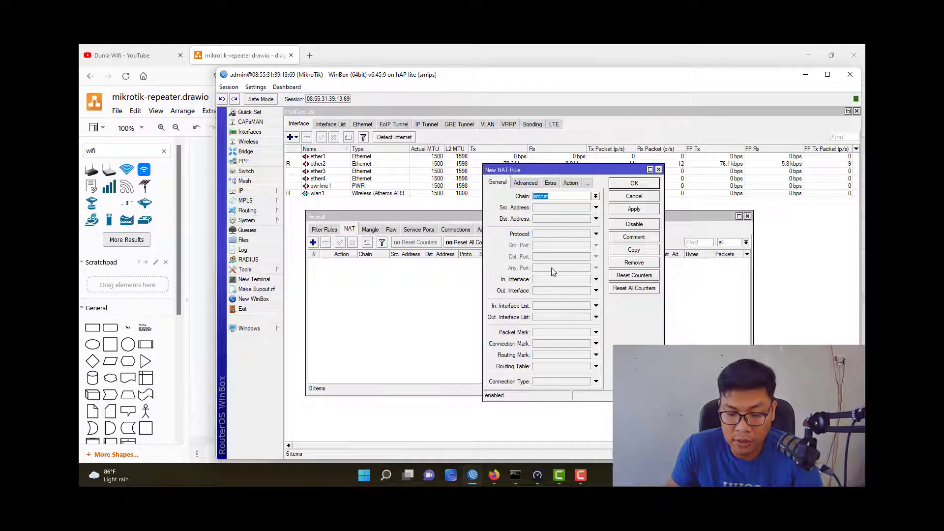
click(554, 290)
text(wlan1)
key(Return)
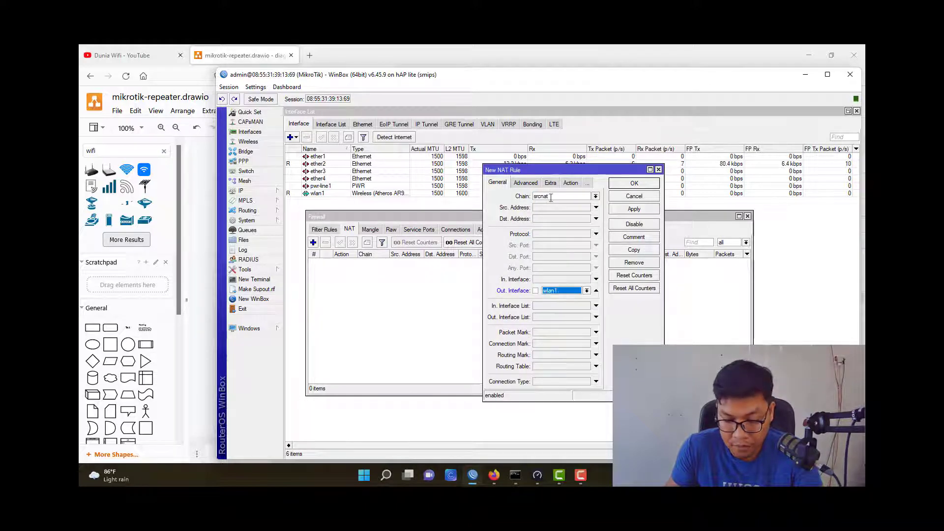
click(571, 182)
click(623, 185)
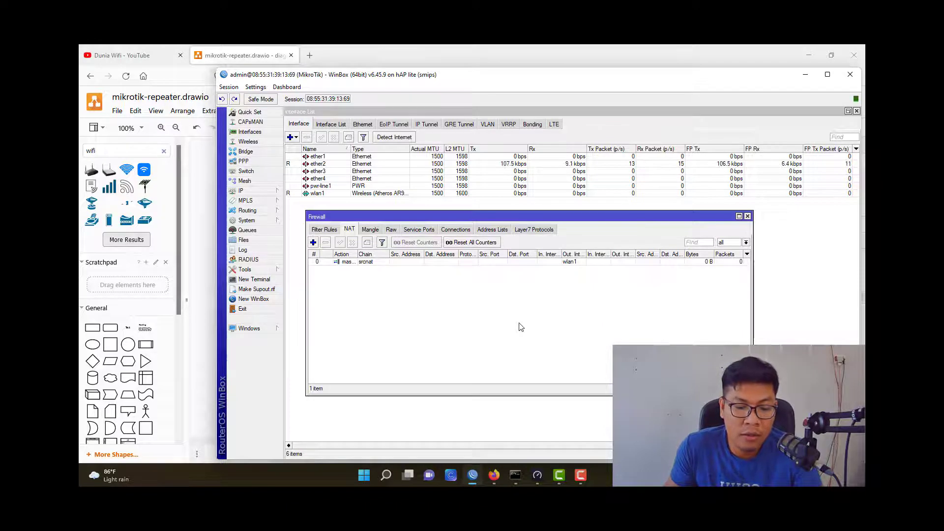
key(Escape)
key(alt+Tab)
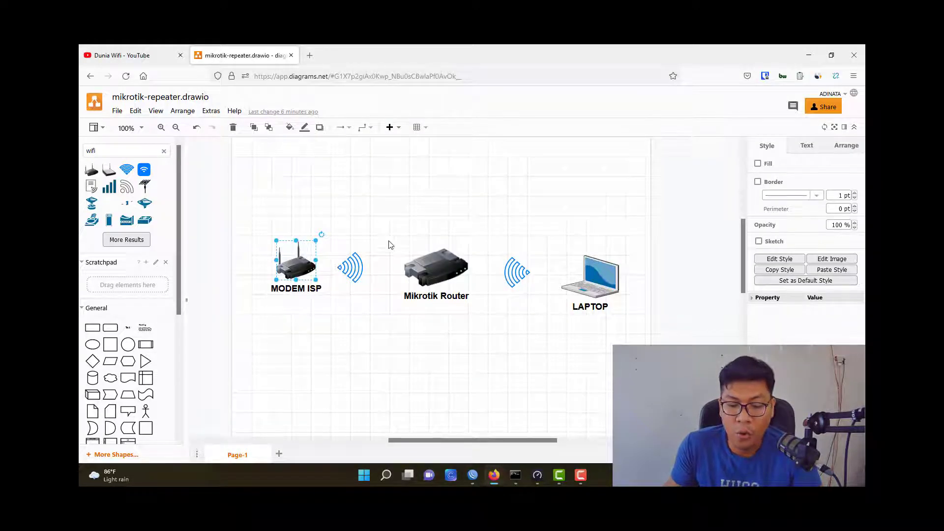
Rotate the wifi symbol beside LAPTOP to match the other, and align the laptop icon.
click(515, 273)
drag(499, 252, 552, 313)
click(538, 315)
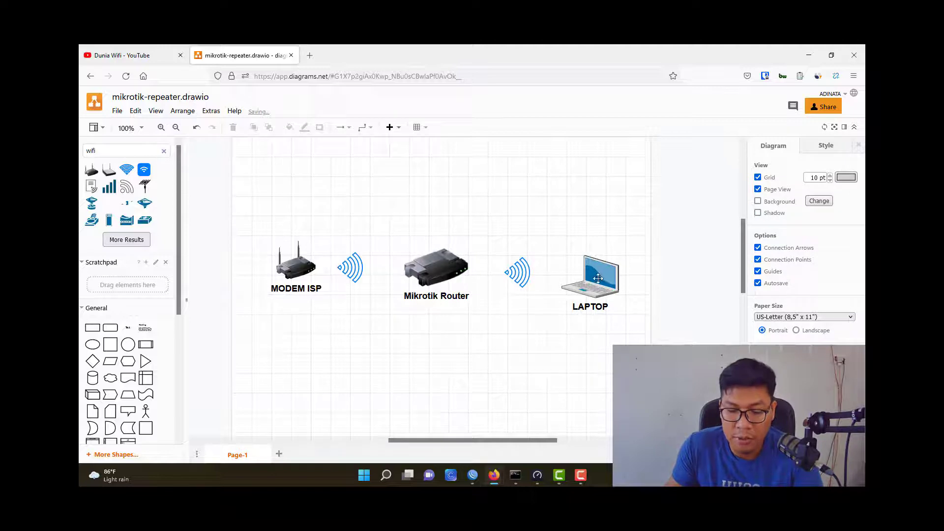
drag(597, 284, 604, 277)
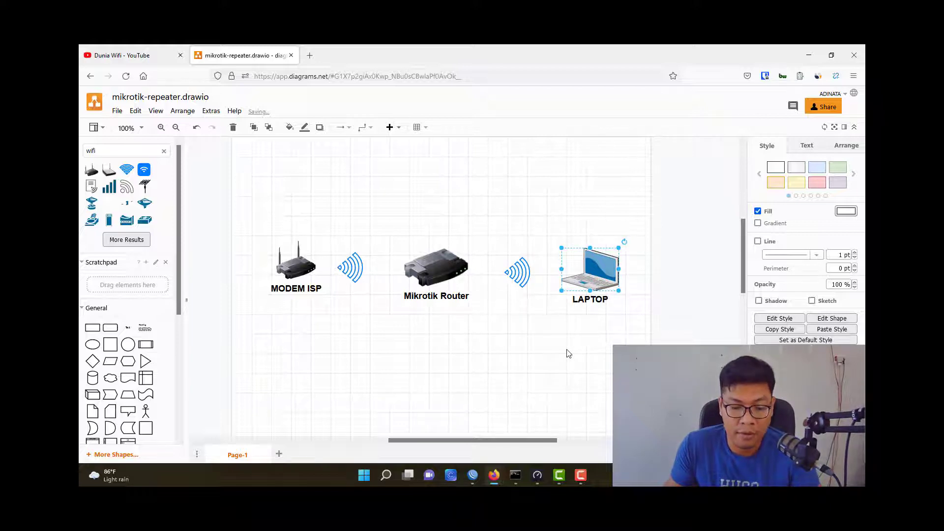
key(alt+Tab)
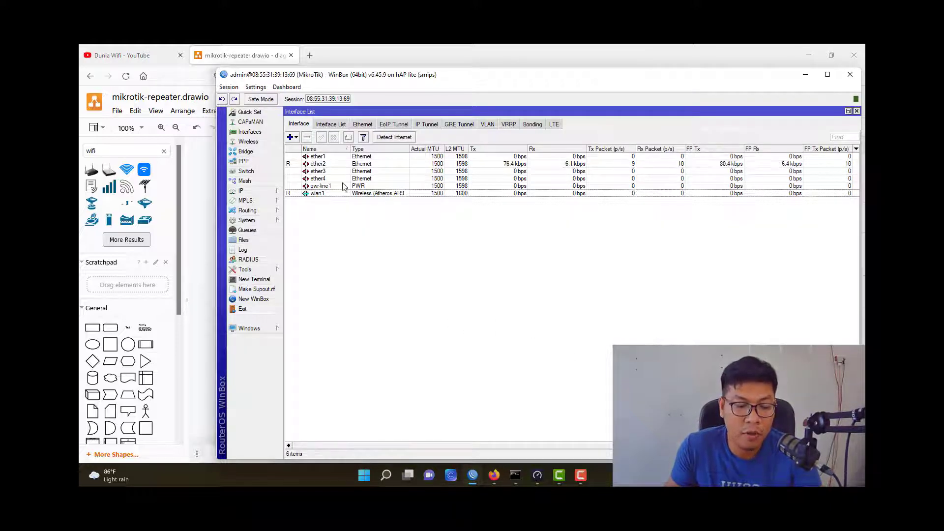
Add a new Virtual wireless interface from the Interfaces list.
click(292, 137)
key(Escape)
click(250, 132)
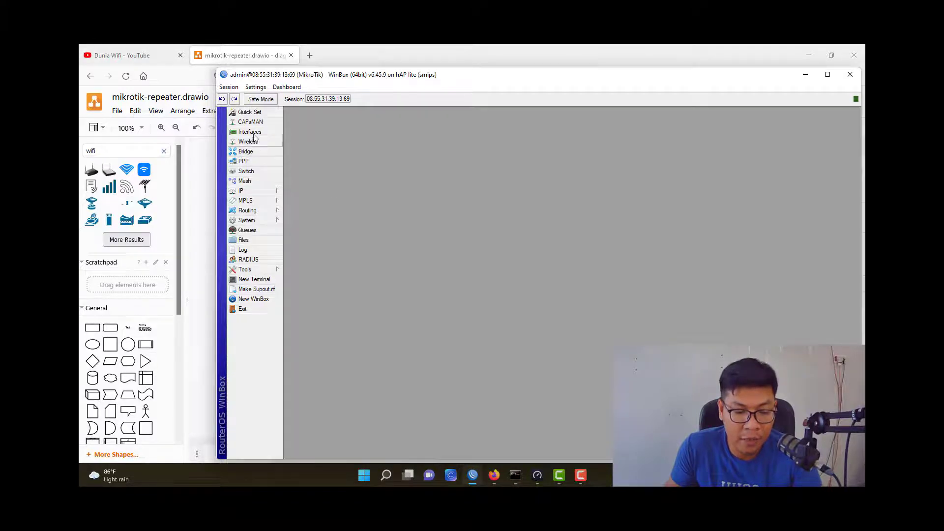
click(251, 132)
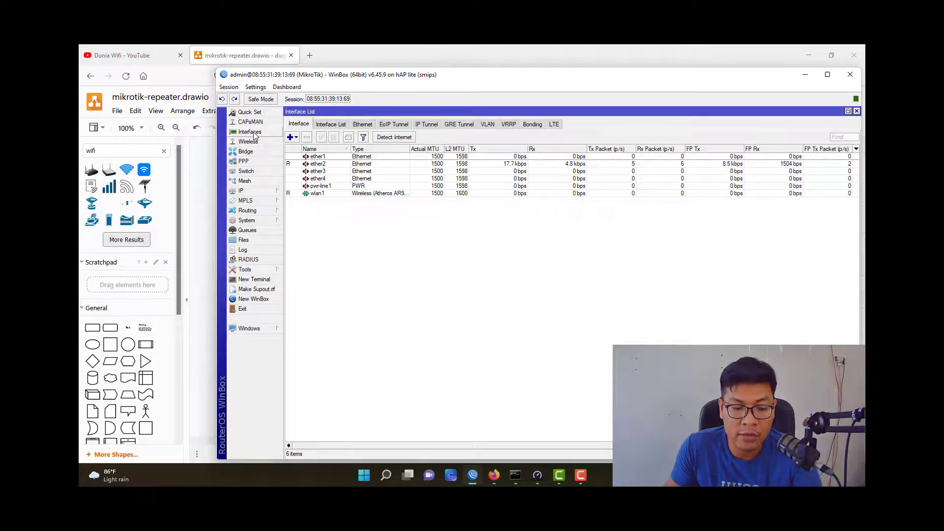
click(296, 138)
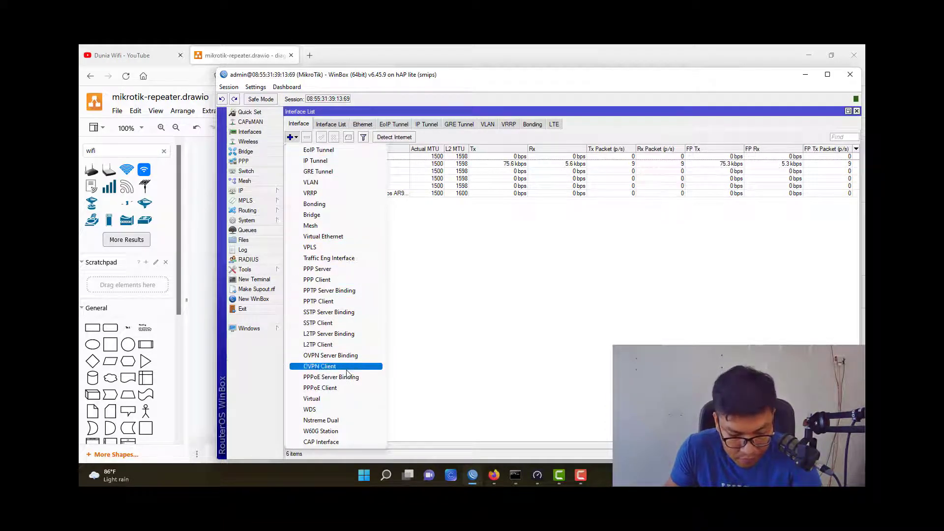
click(340, 399)
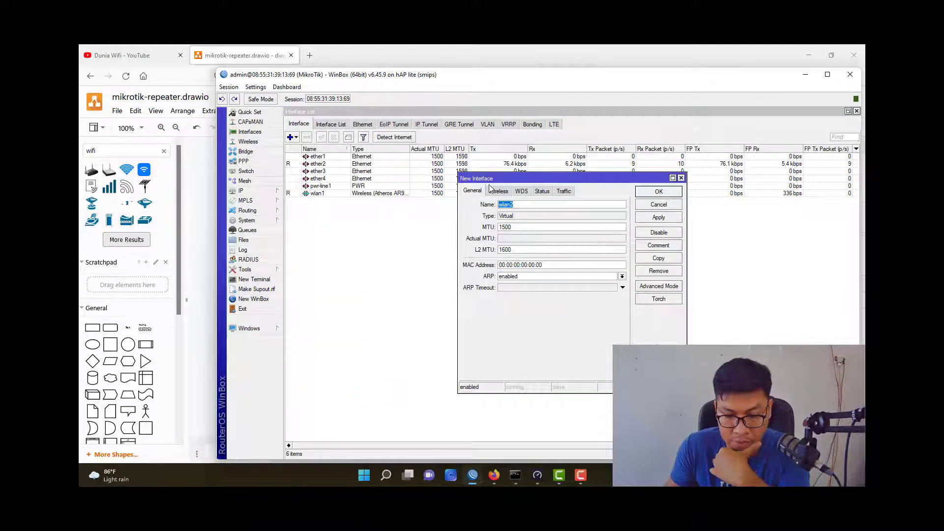
drag(532, 179, 483, 178)
click(379, 177)
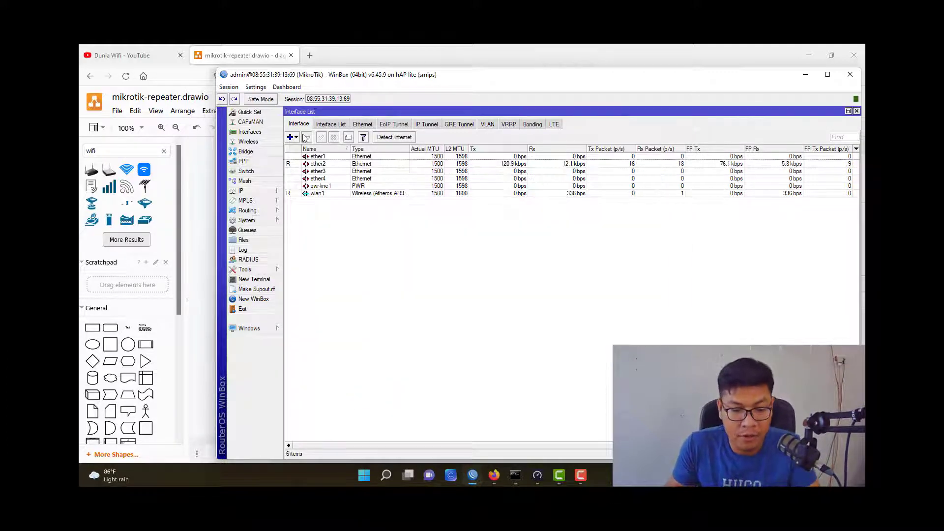
click(291, 137)
click(324, 399)
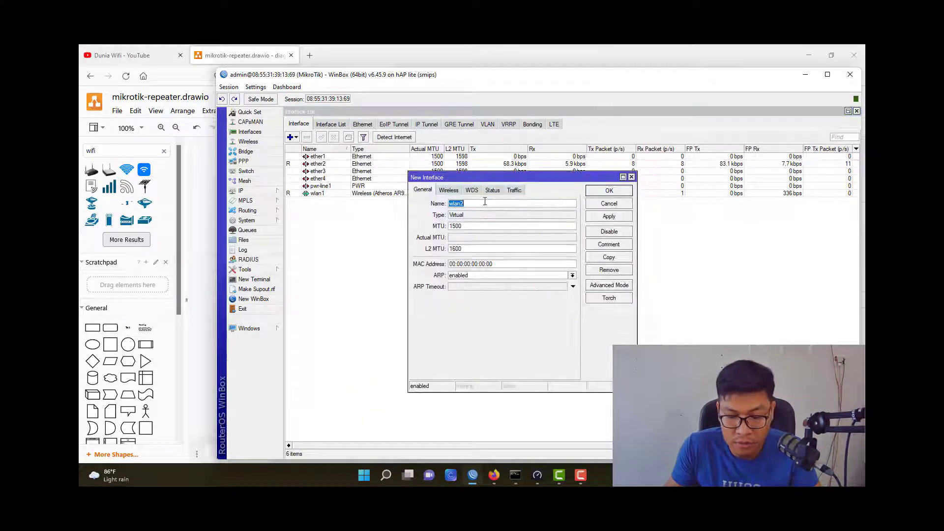
On the Wireless tab, leave the secondary channel unset and set SSID Dunia_Wifi.
click(453, 192)
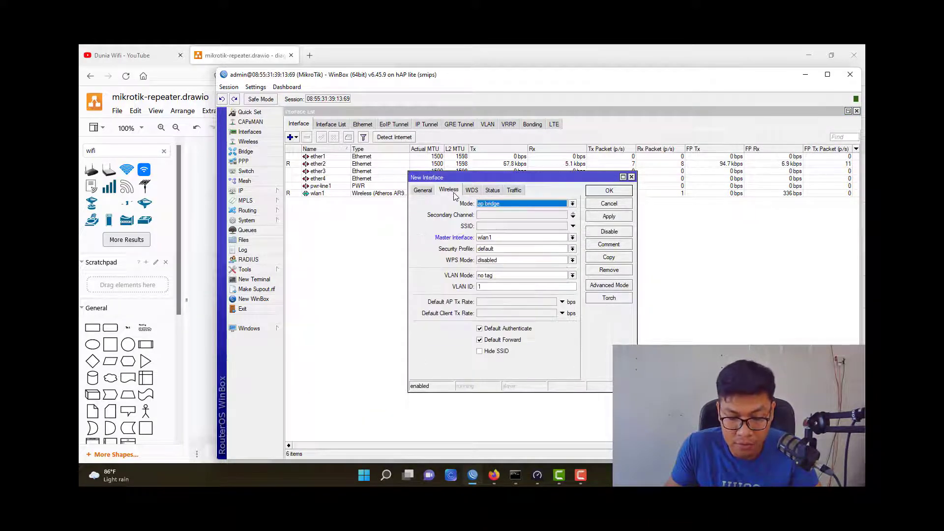
click(498, 215)
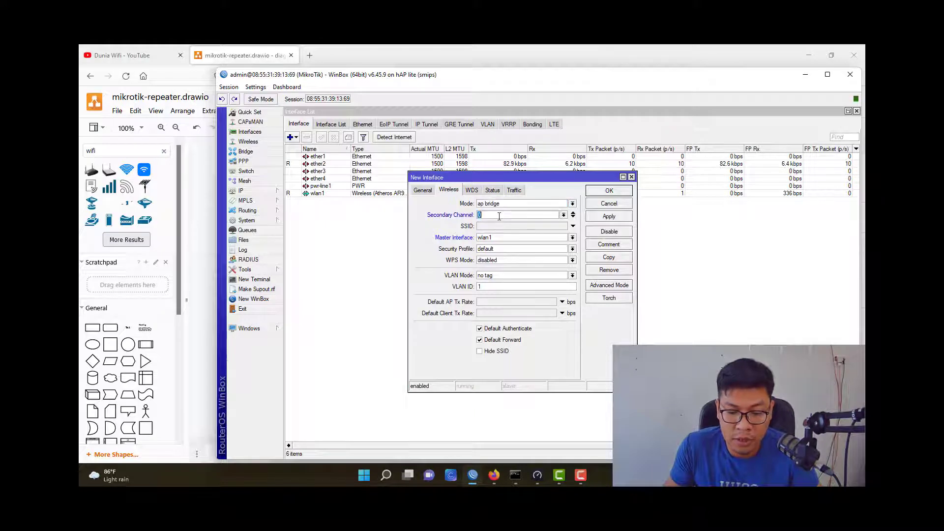
click(563, 215)
click(565, 225)
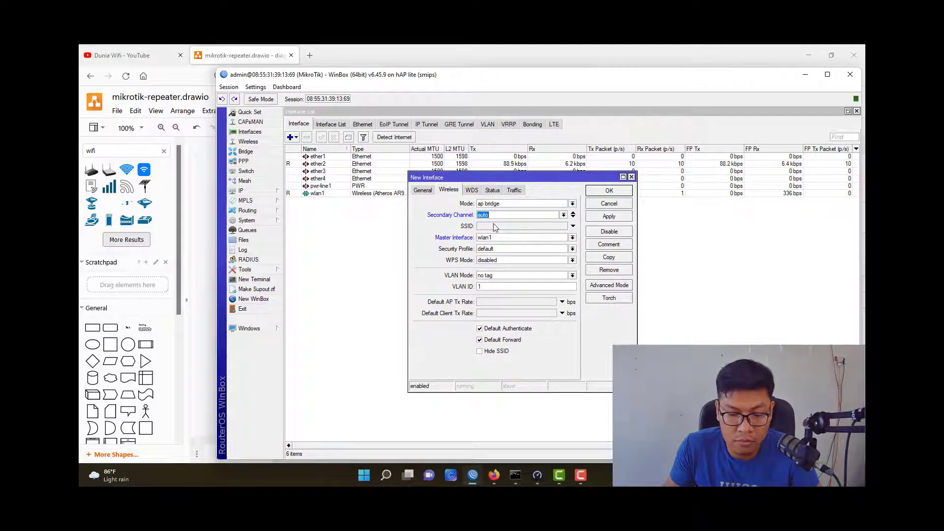
click(524, 227)
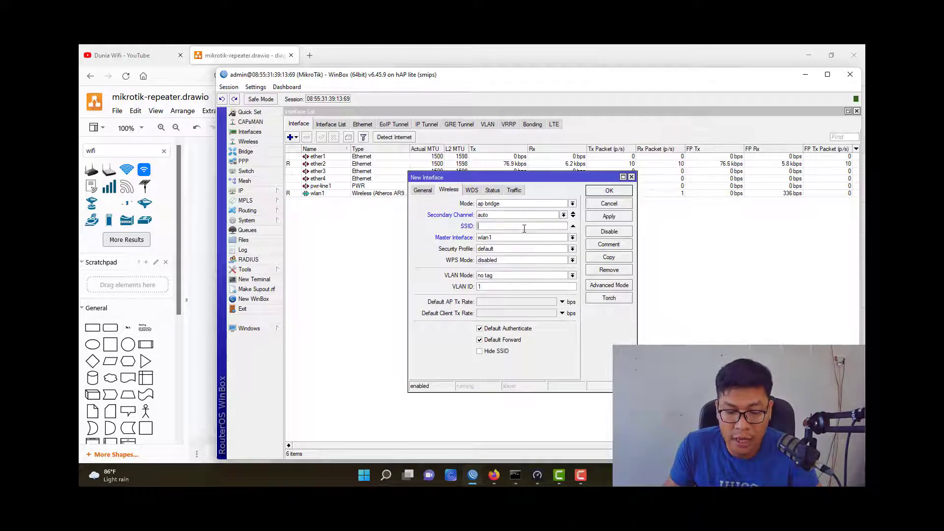
click(572, 215)
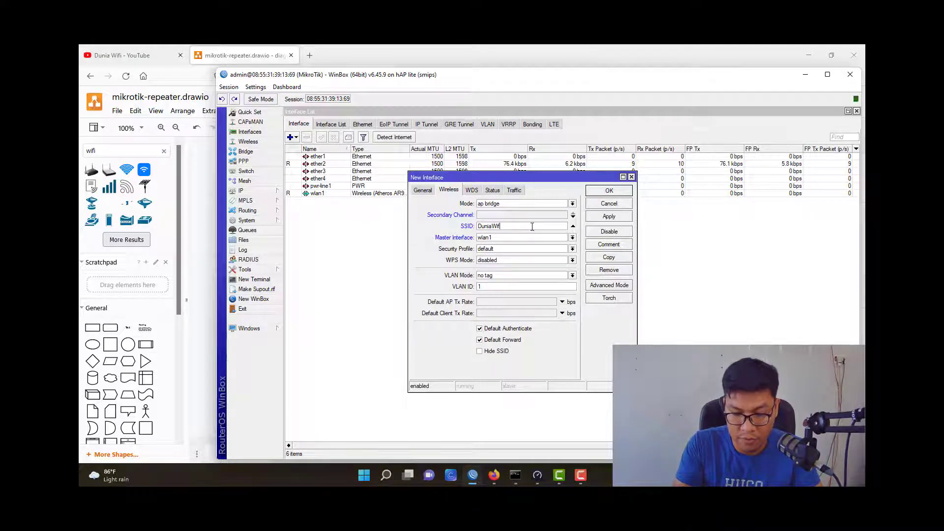
double_click(532, 227)
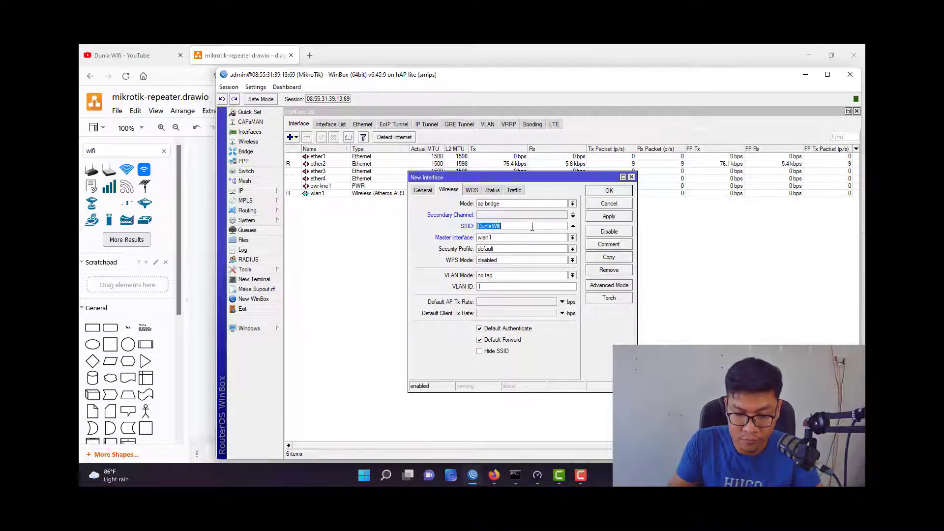
text(Dunia)
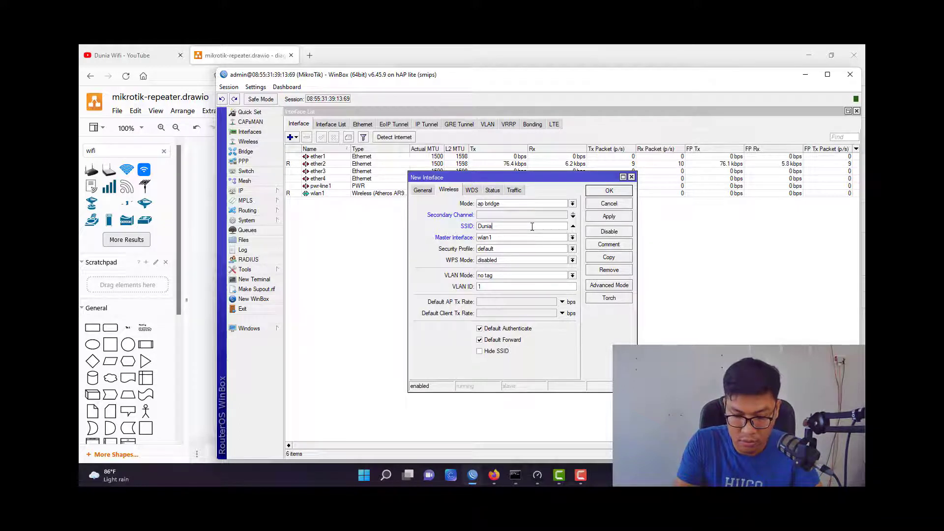
text(-)
key(BackSpace)
text(_Wifi)
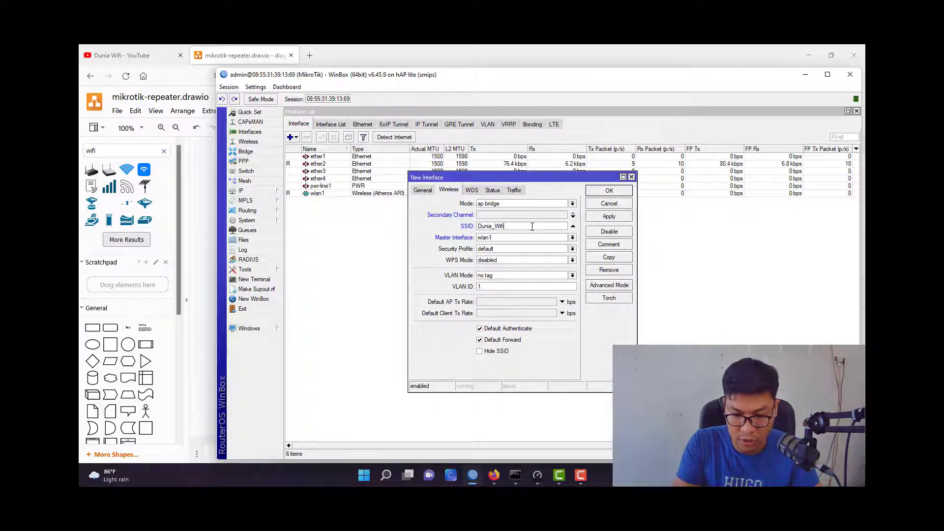
Set master interface wlan1 and keep the default security profile for now.
click(528, 238)
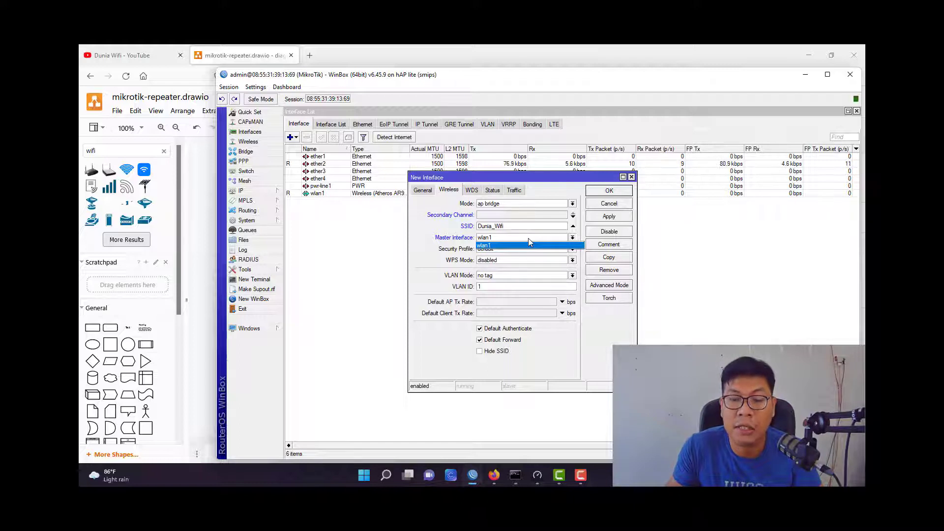
click(527, 245)
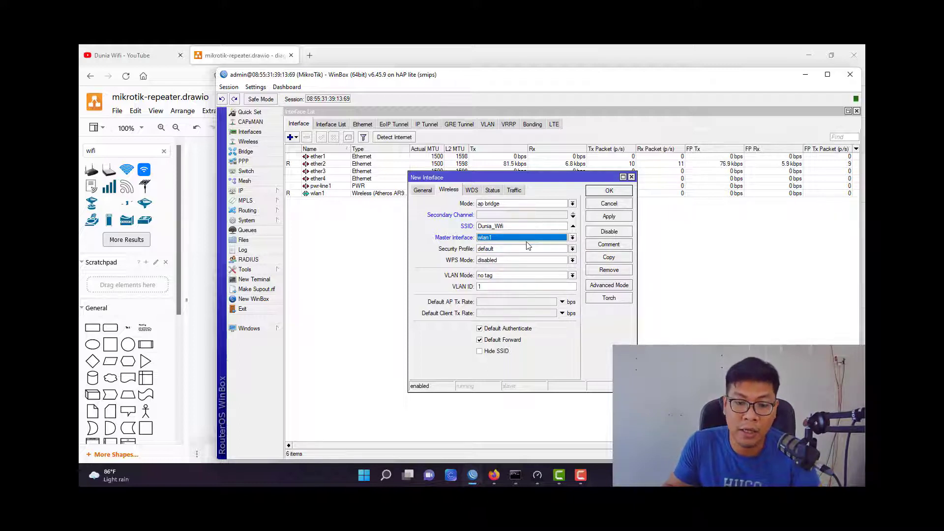
click(525, 249)
click(525, 257)
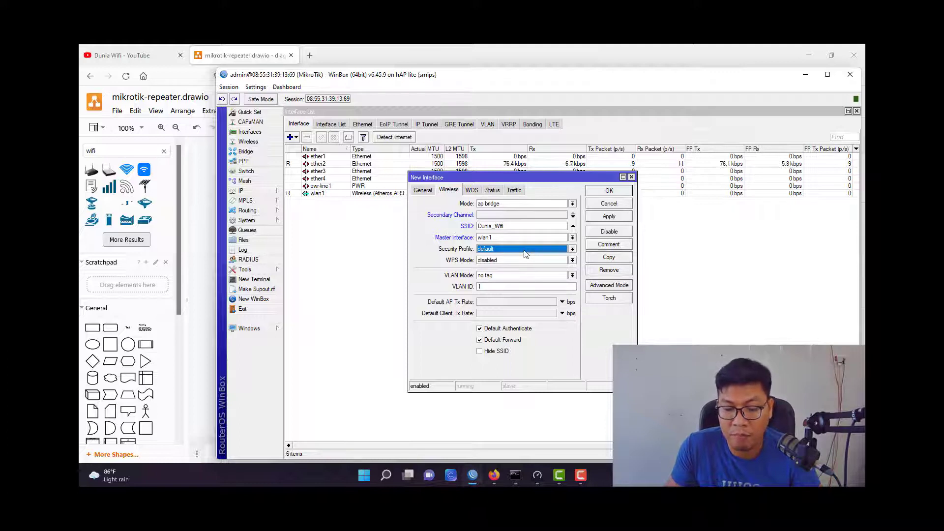
click(523, 250)
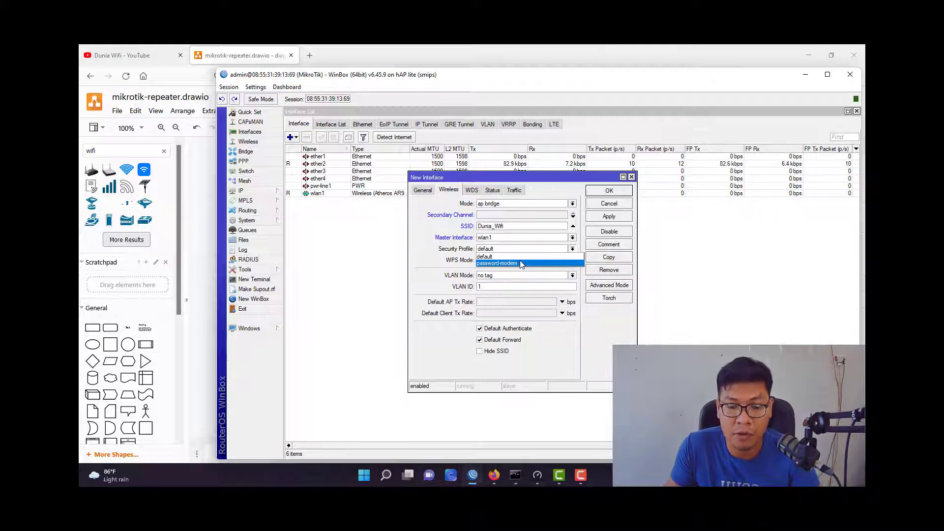
click(512, 259)
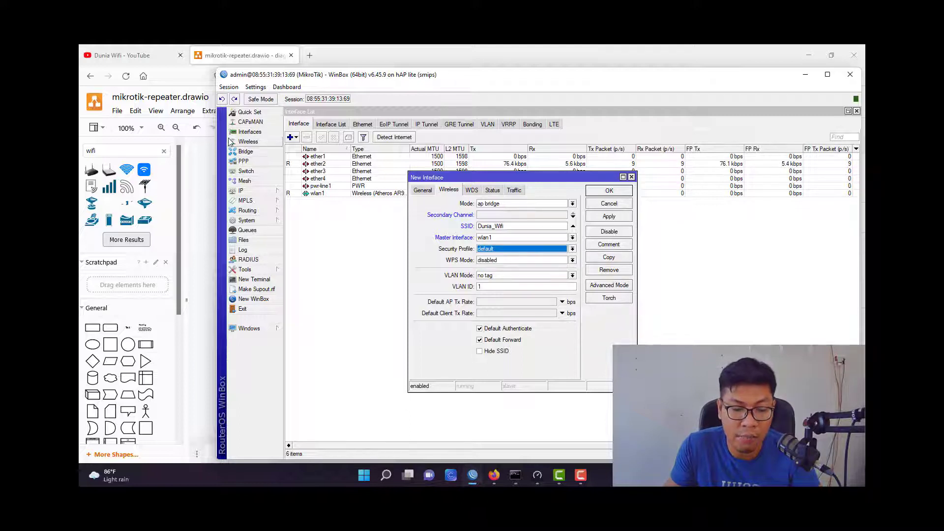
click(236, 141)
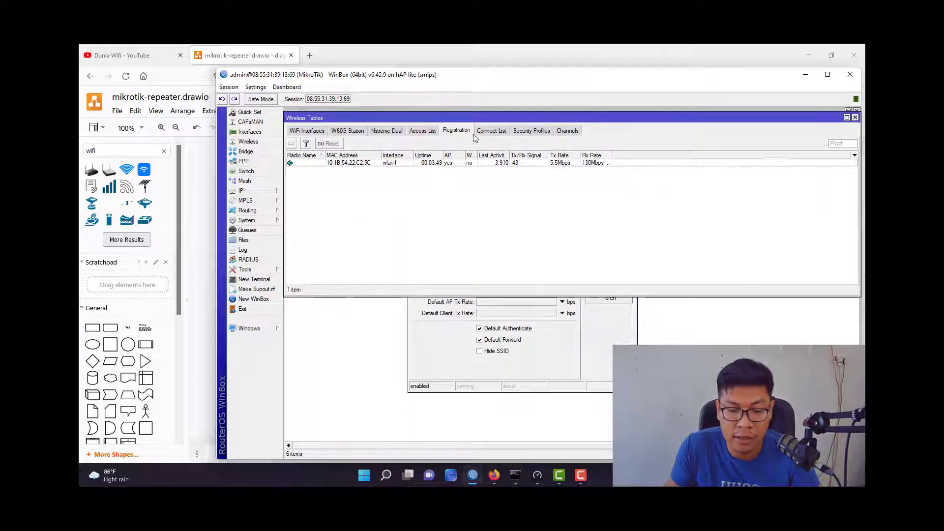
Create security profile wifi_key with dynamic keys and WPA PSK plus WPA2 PSK authentication.
click(530, 132)
click(292, 143)
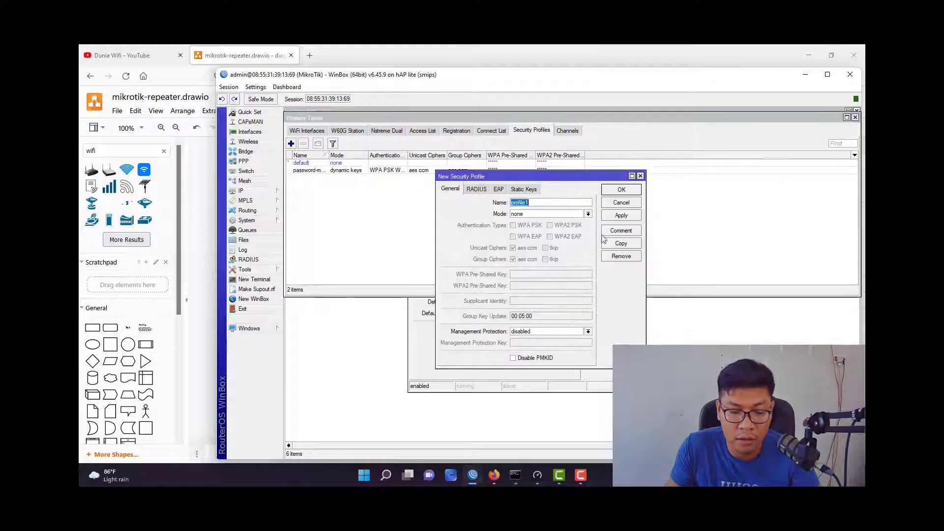
text(key)
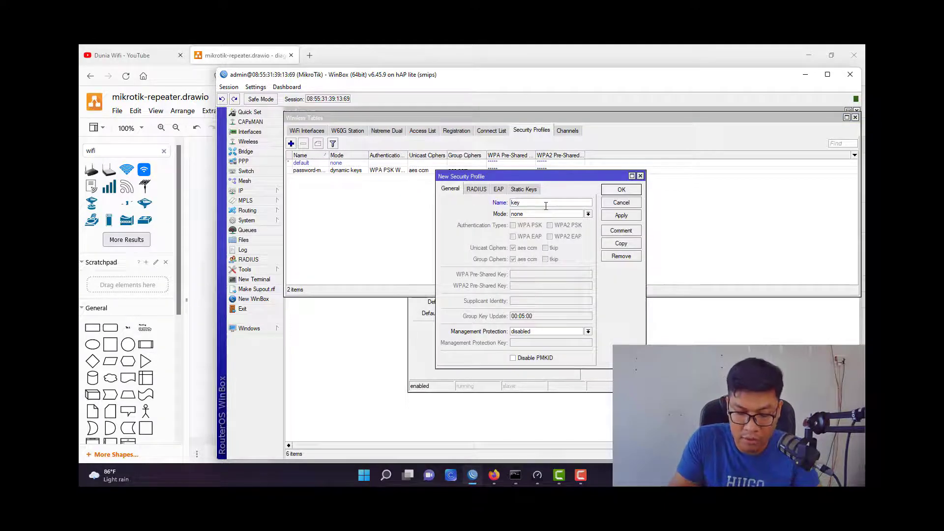
click(545, 213)
click(538, 244)
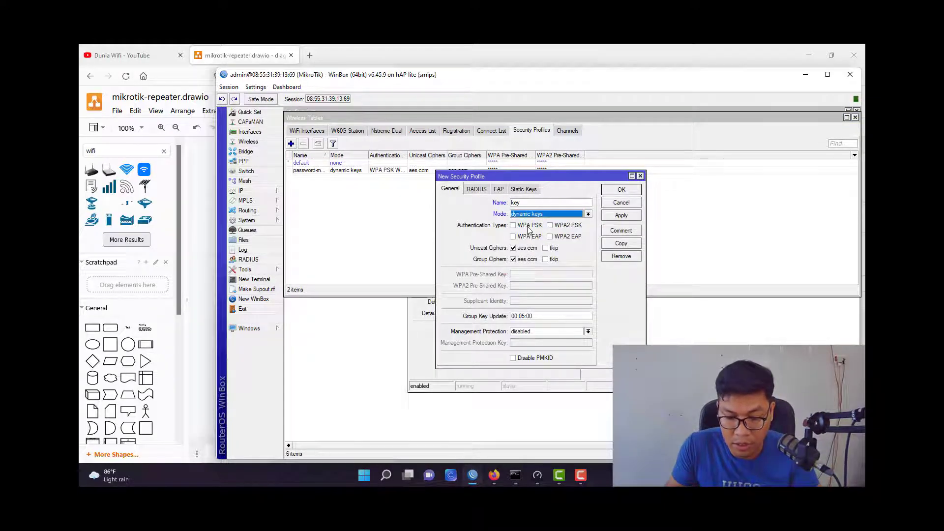
click(528, 226)
click(565, 225)
Enter the WPA pre-shared key, then apply and save the wifi_key profile.
click(533, 274)
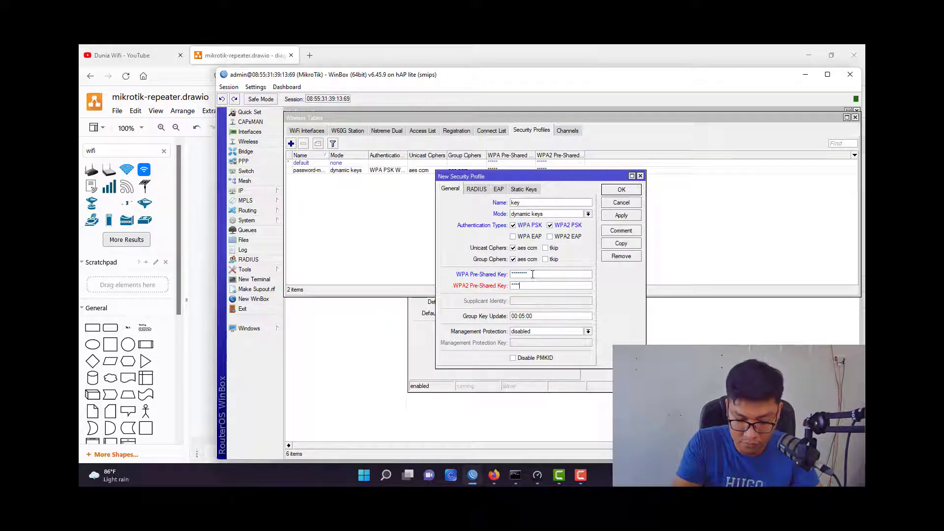
text(5678)
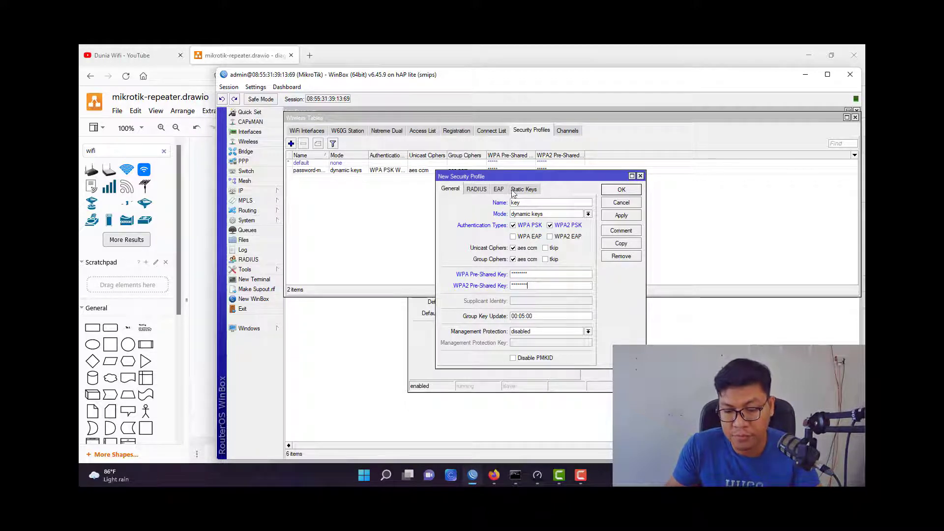
text(wifi)
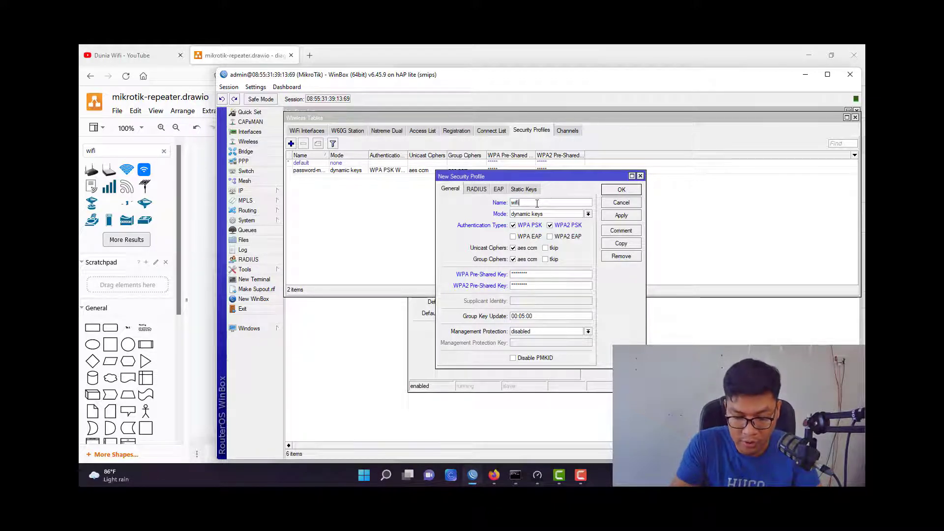
text(_key)
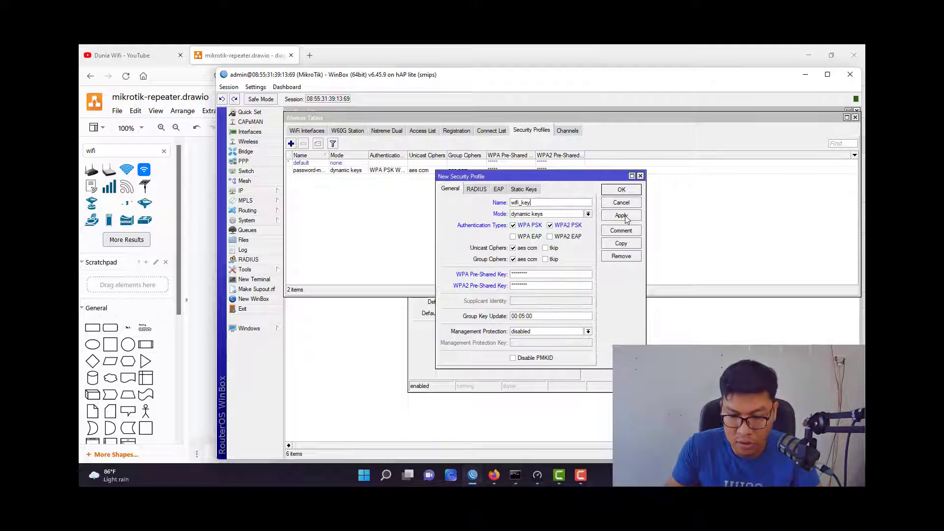
click(621, 215)
click(622, 190)
click(622, 333)
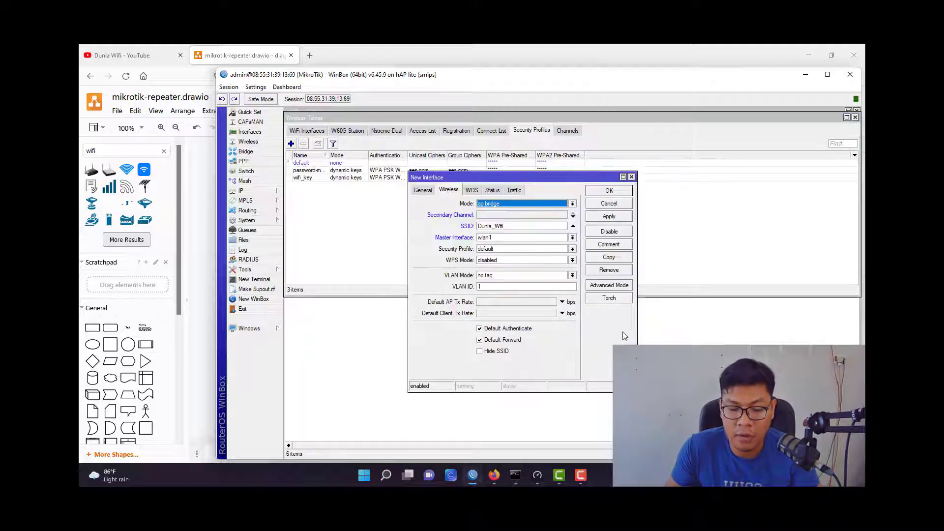
Give the new virtual interface the wifi_key security profile and apply, creating wlan2.
click(503, 250)
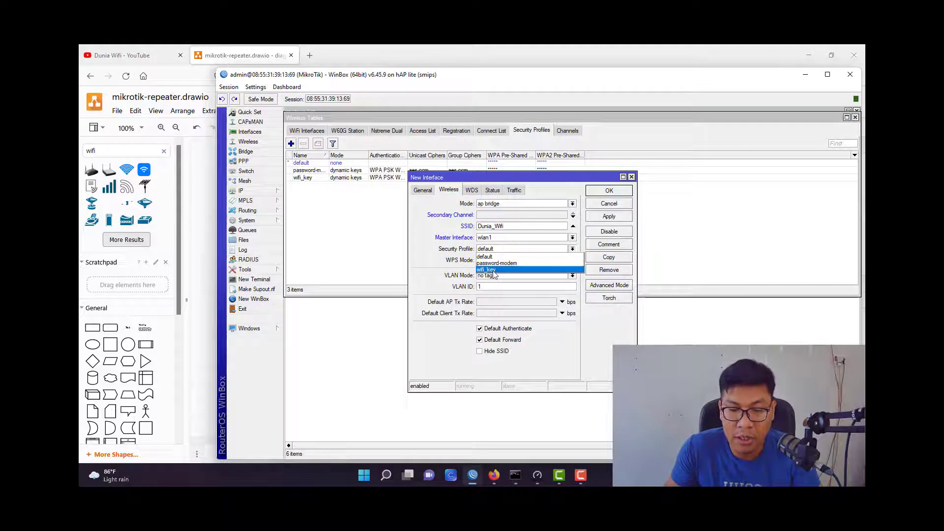
click(493, 272)
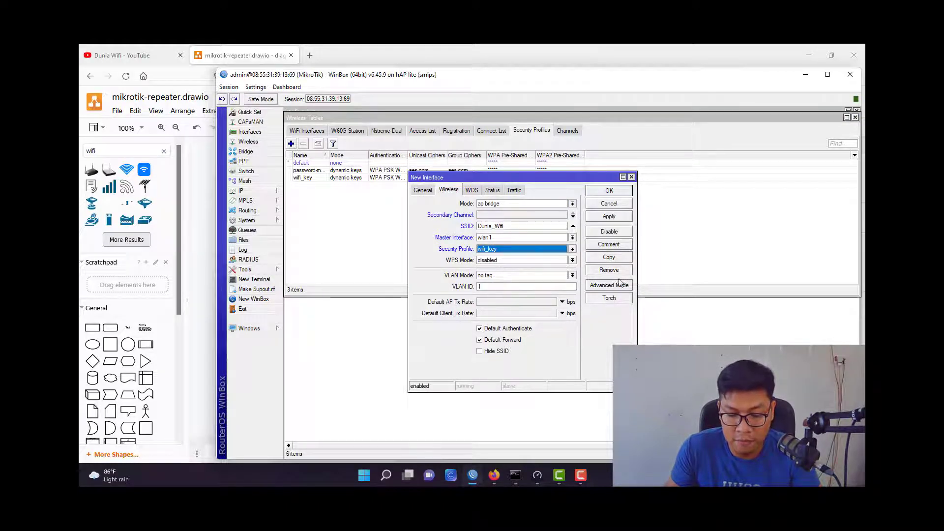
click(473, 191)
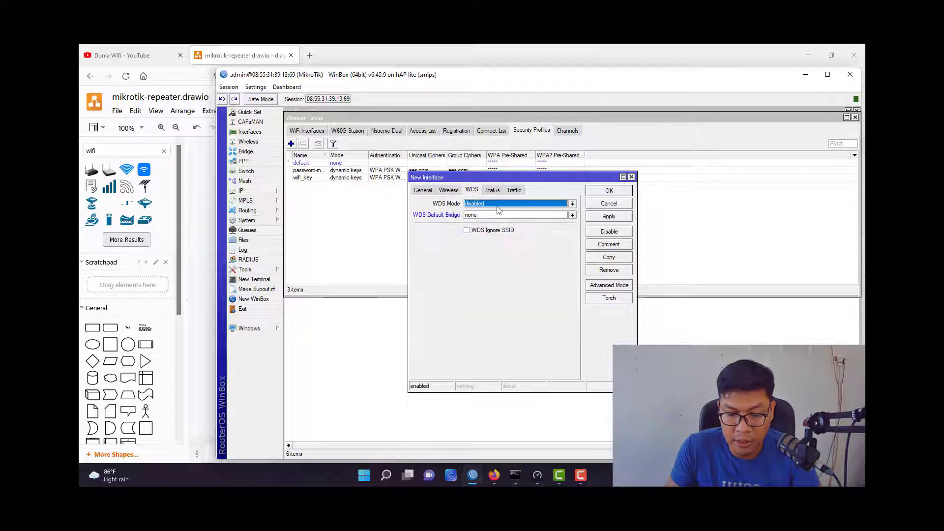
click(610, 218)
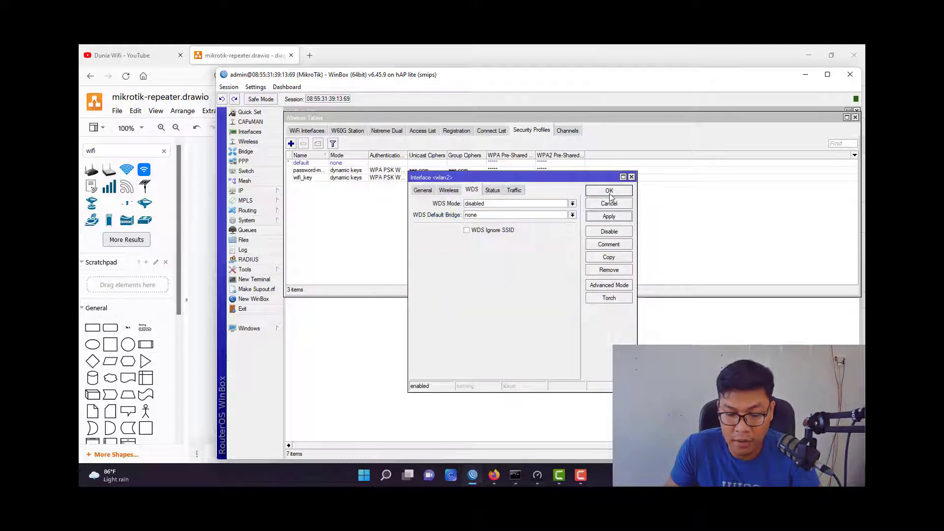
click(609, 191)
click(307, 132)
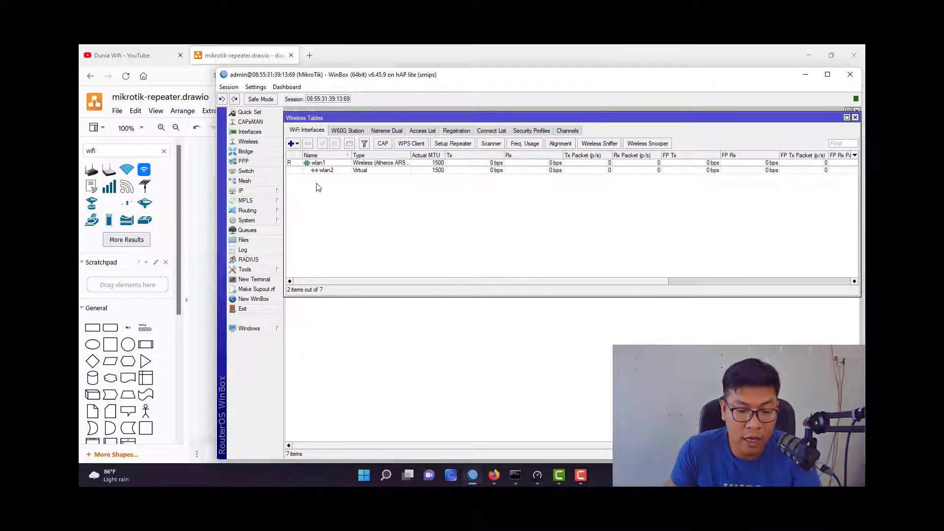
In IP > Addresses, add 192.168.100.1/24 on interface wlan2.
click(317, 162)
click(325, 170)
click(323, 202)
click(275, 194)
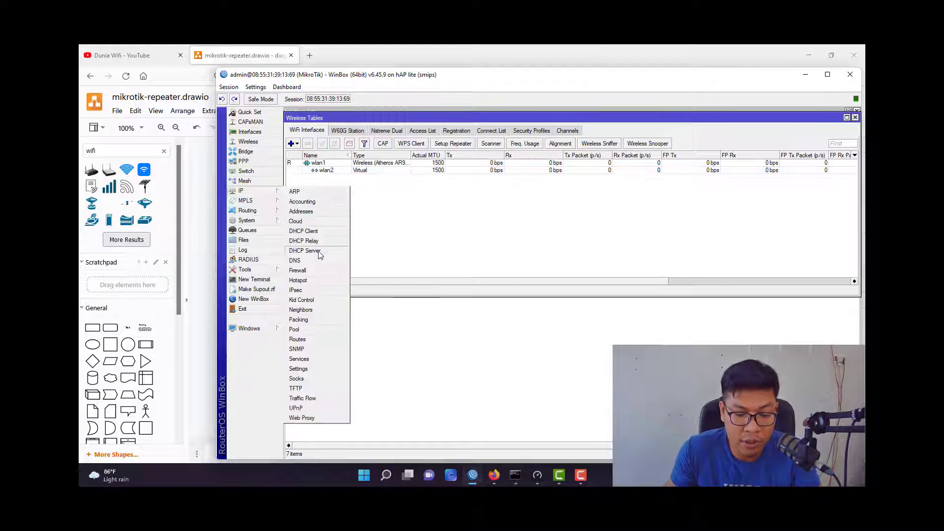
click(315, 212)
drag(362, 215, 439, 211)
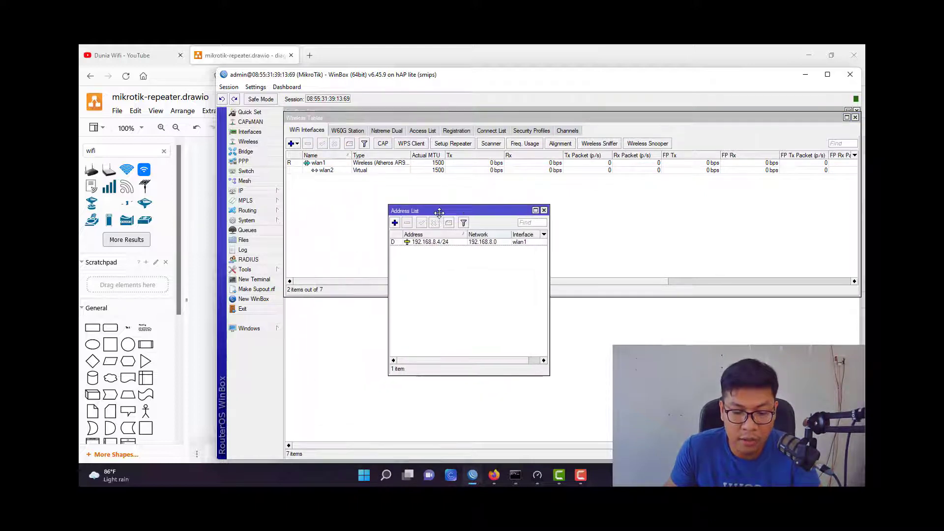
click(395, 223)
text(19)
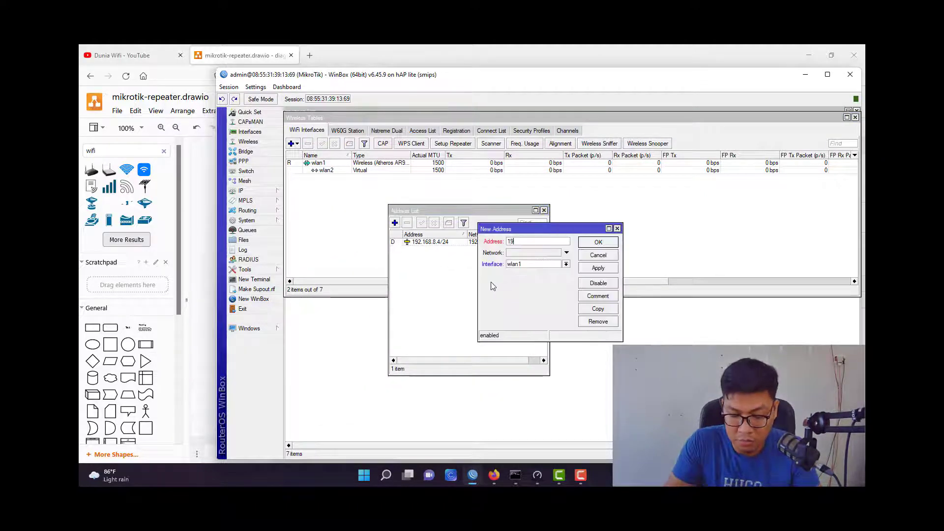
text(2.168.100.1/24)
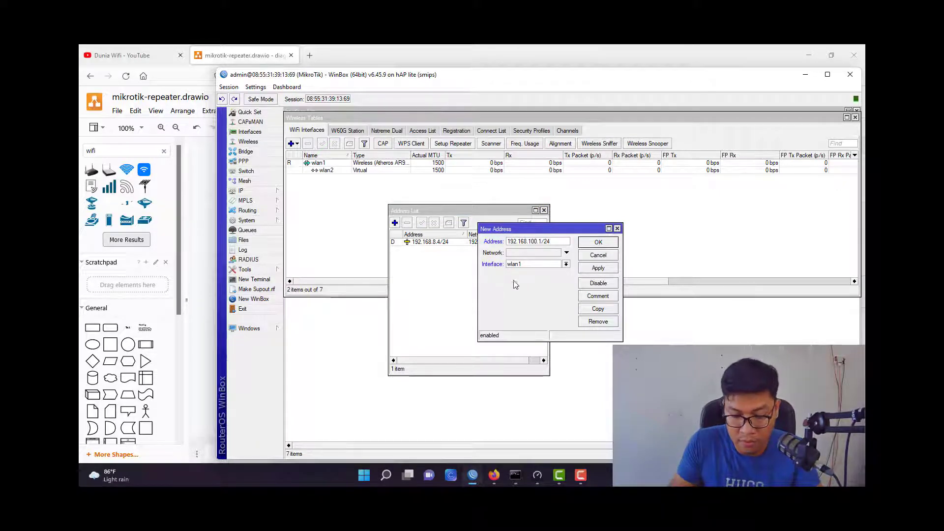
click(514, 264)
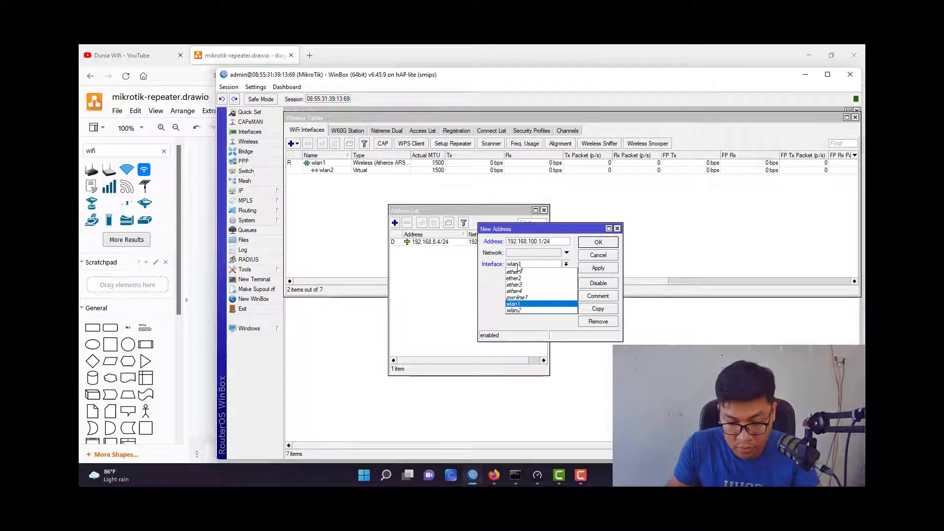
click(514, 310)
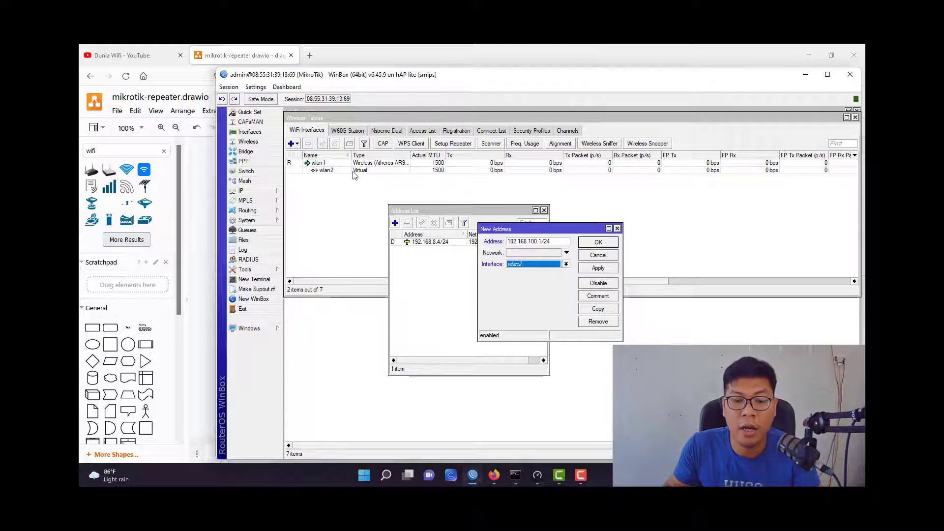
click(586, 243)
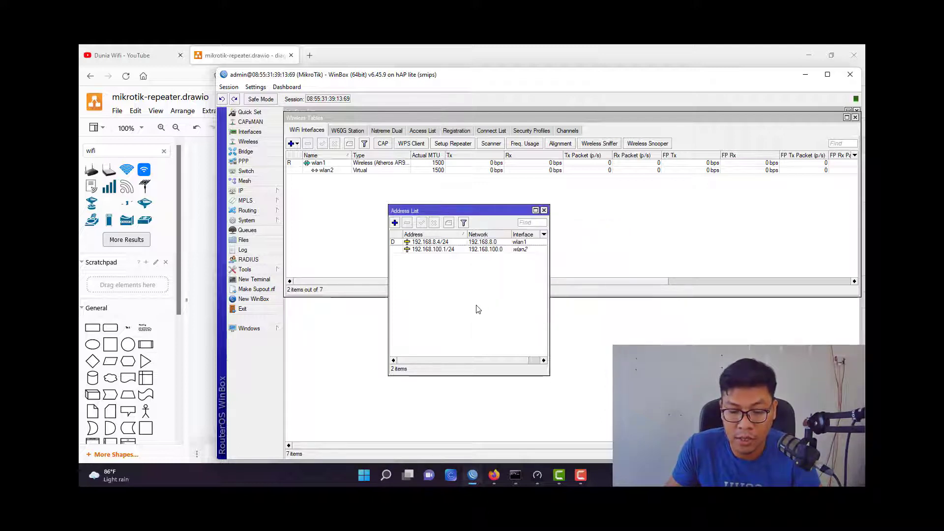
key(Escape)
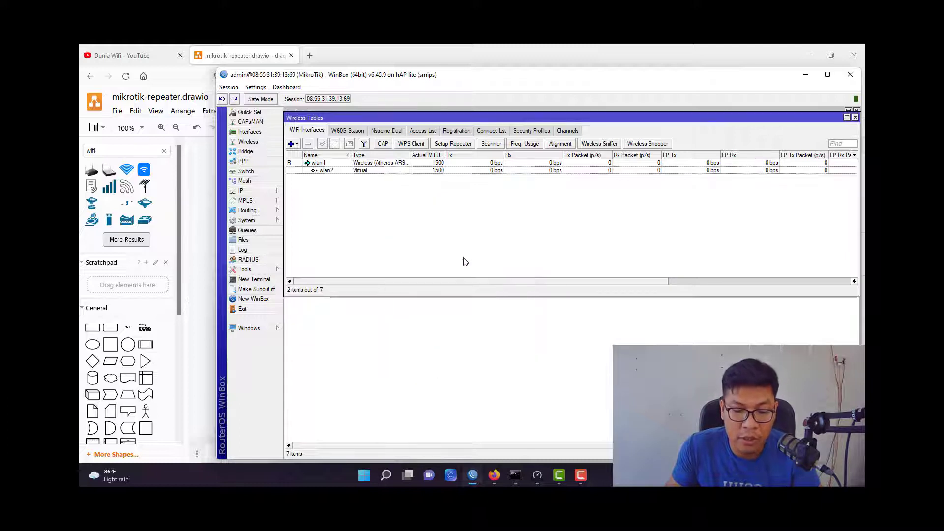
Start DHCP Setup under IP > DHCP Server and choose interface wlan2.
click(266, 191)
click(305, 250)
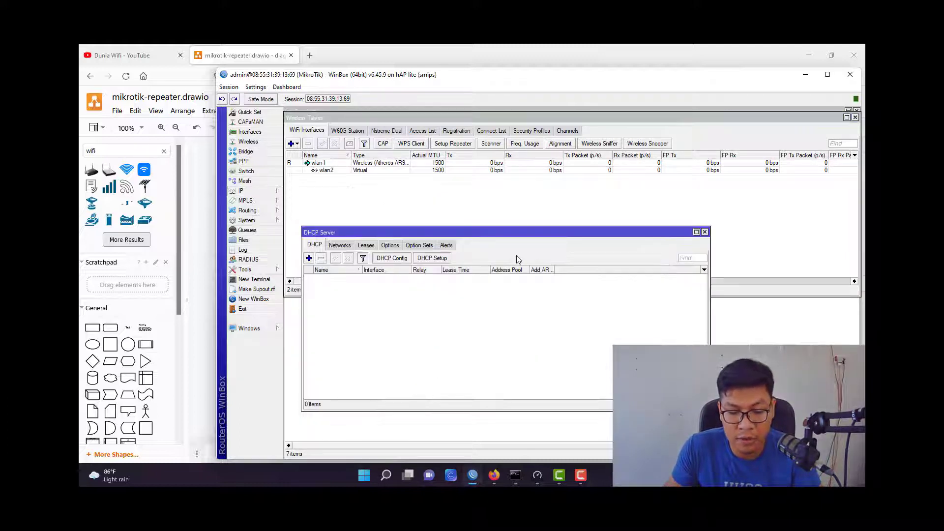
click(431, 258)
drag(443, 268, 536, 194)
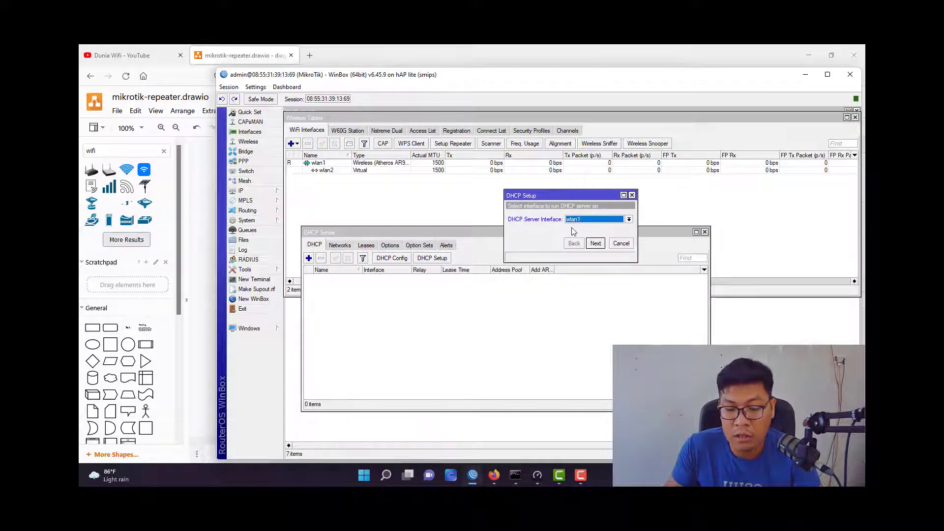
click(597, 222)
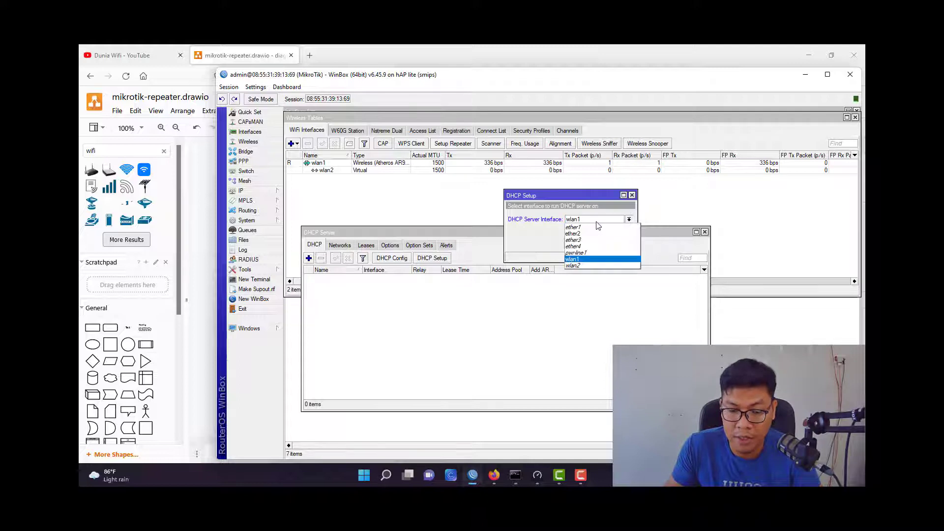
click(590, 269)
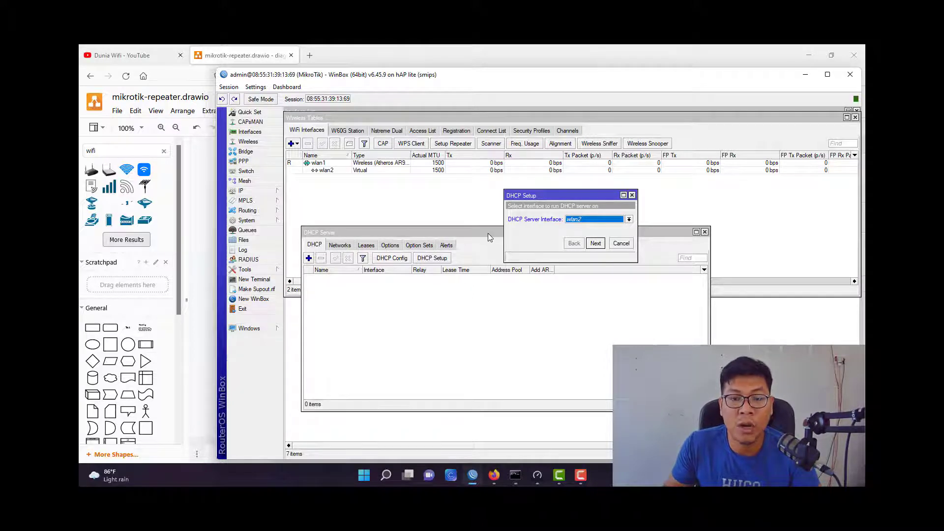
Accept address space 192.168.100.0/24, the pool, DNS 192.168.8.1 and lease time to create dhcp1.
click(596, 243)
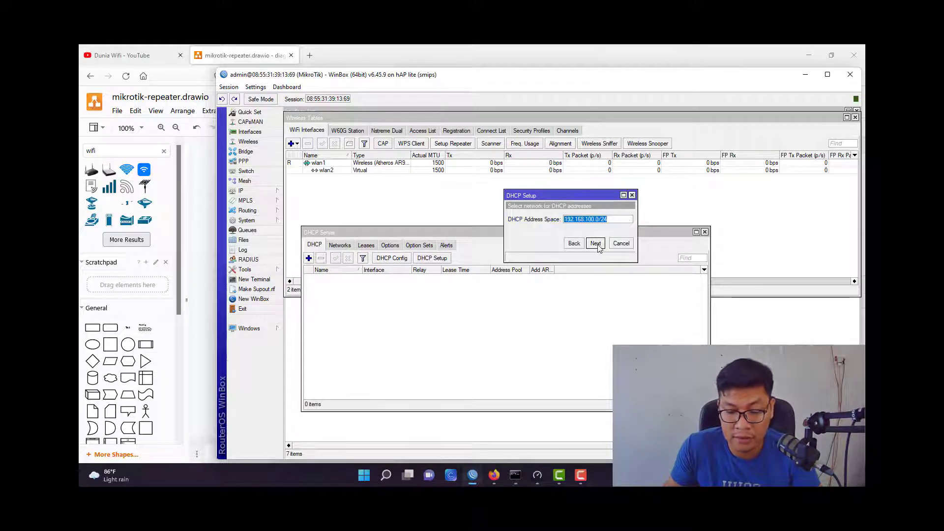
click(596, 243)
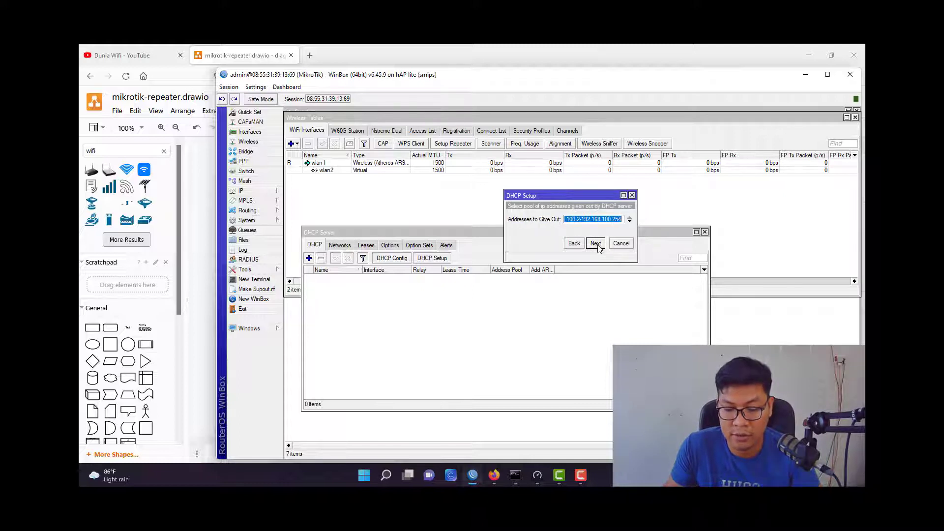
click(595, 244)
click(596, 243)
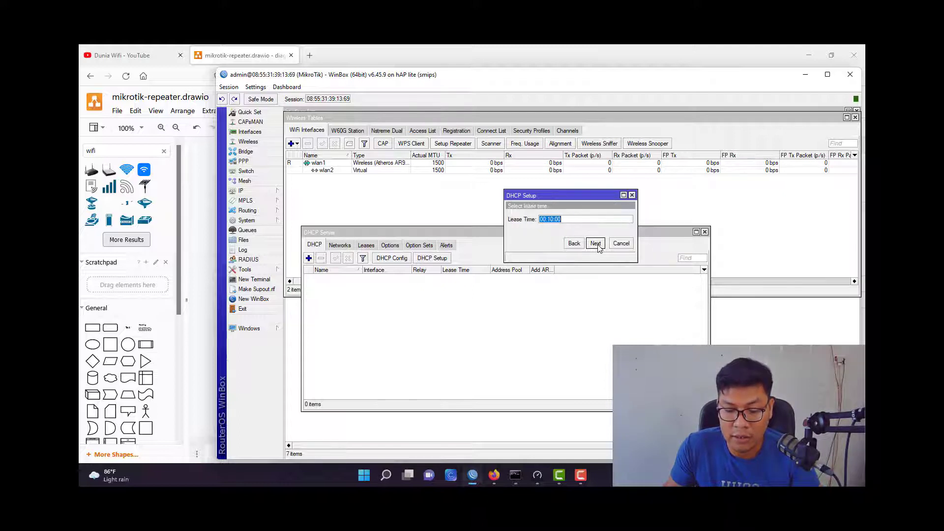
click(577, 246)
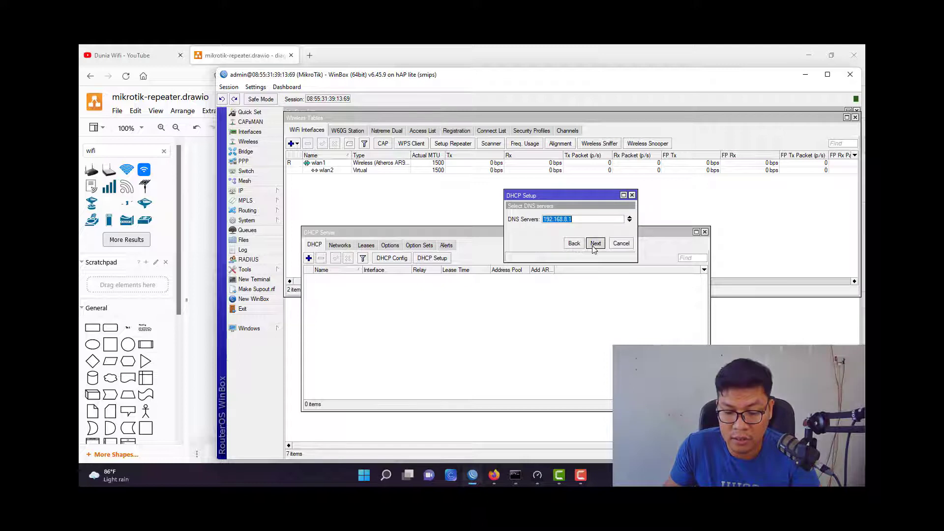
click(594, 244)
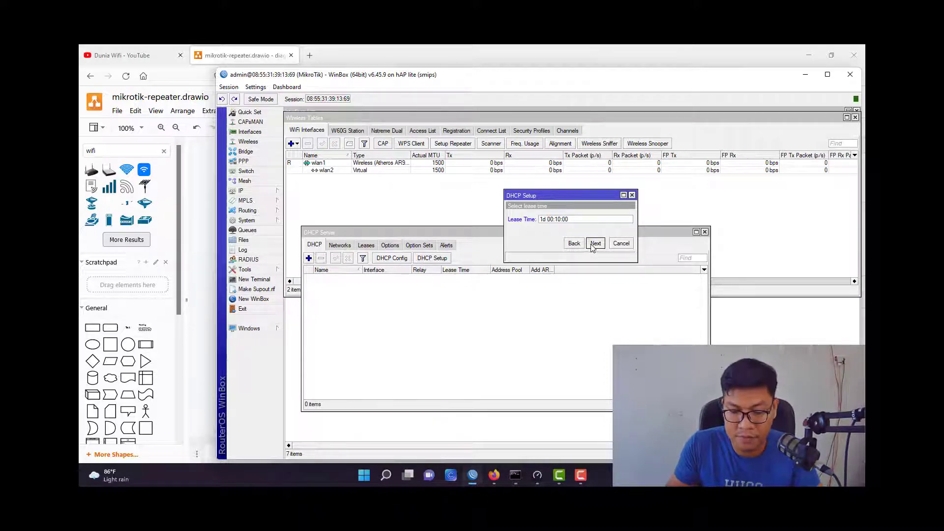
click(593, 246)
click(574, 279)
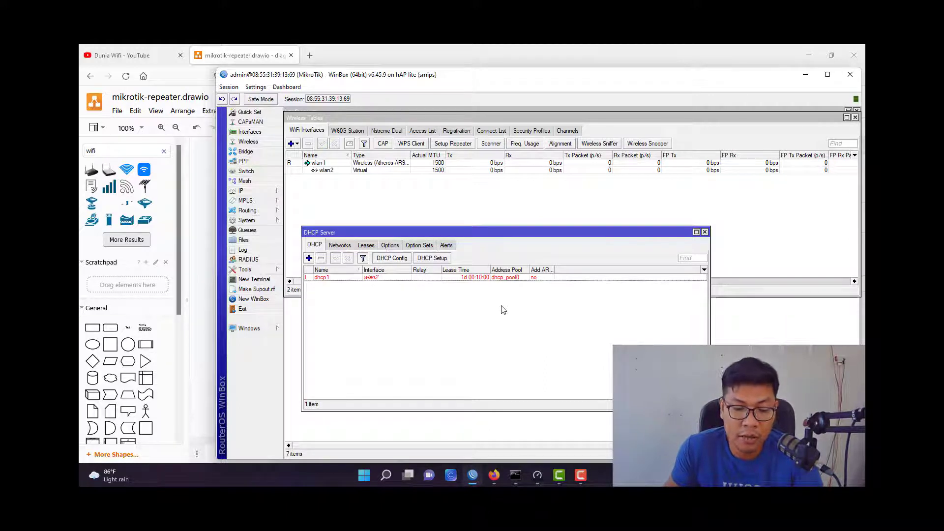
click(492, 278)
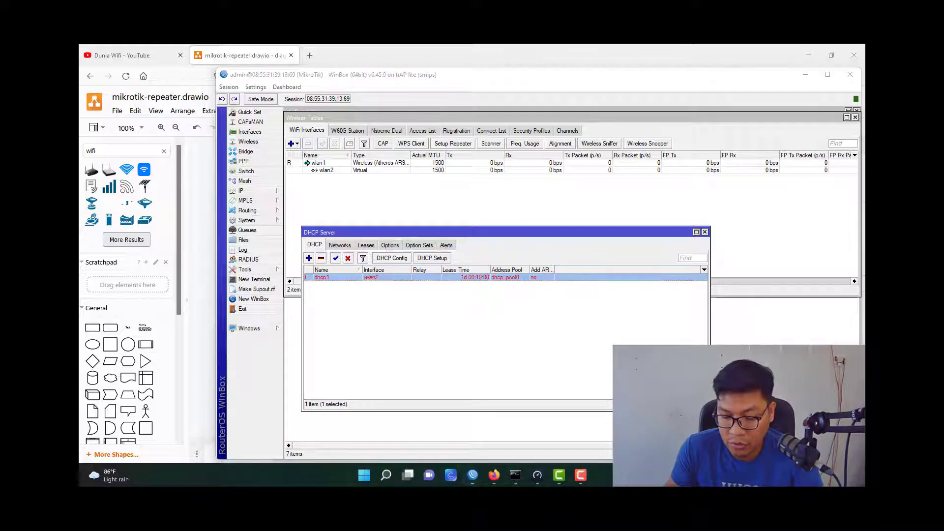
Connect the laptop to the Dunia_Wifi network from the Windows quick settings.
key(super+a)
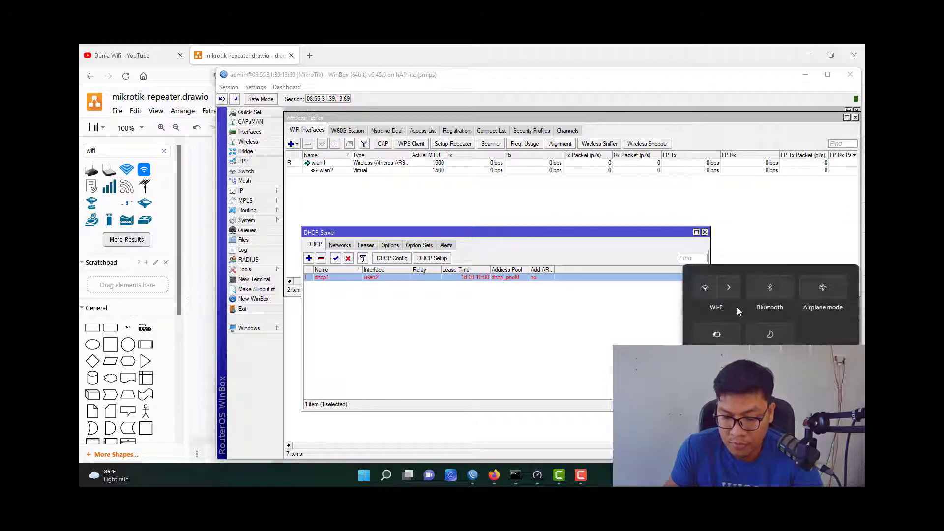
click(735, 293)
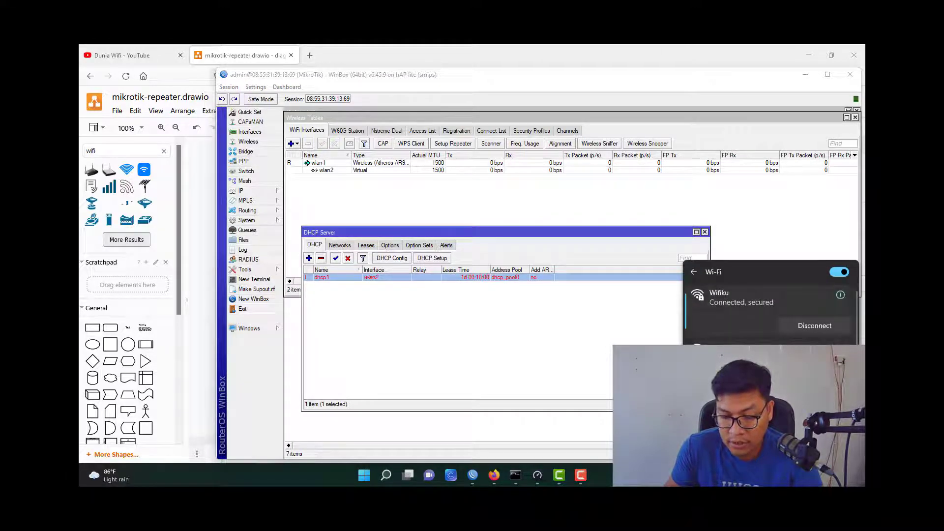
click(738, 354)
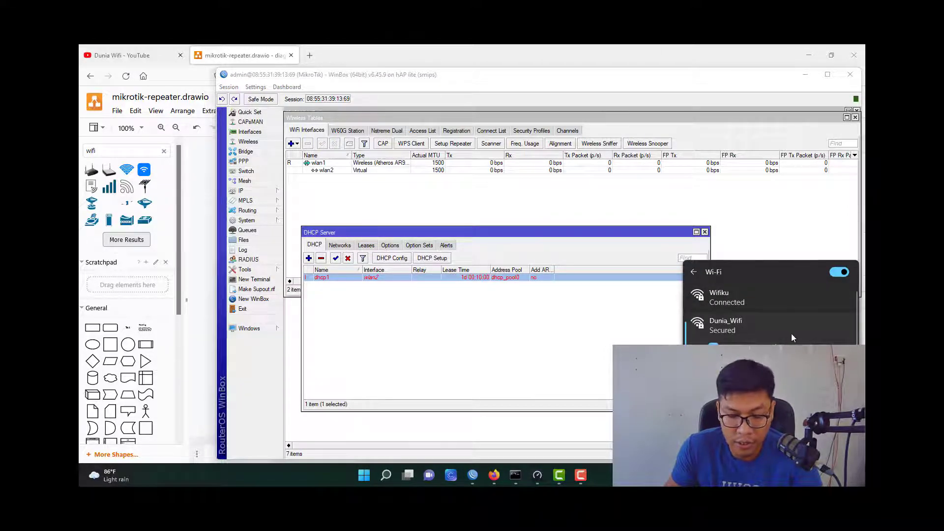
click(811, 367)
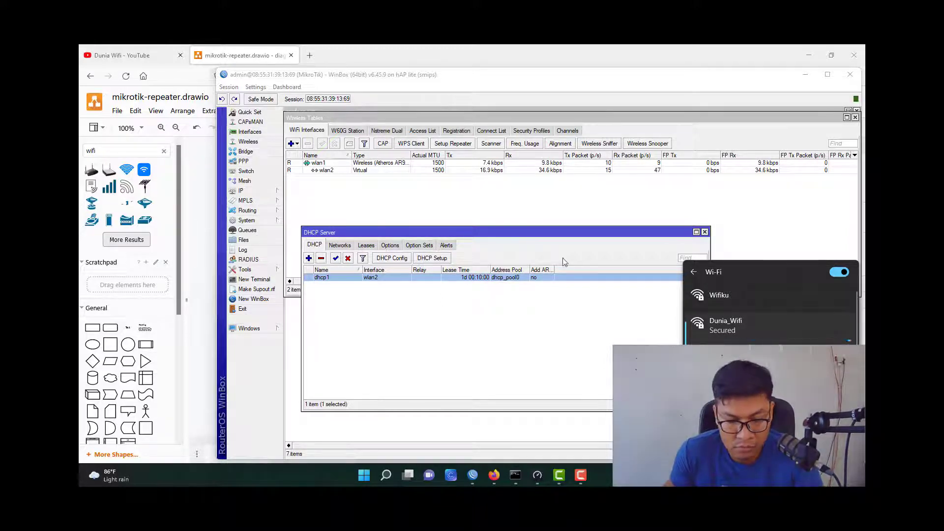
click(307, 187)
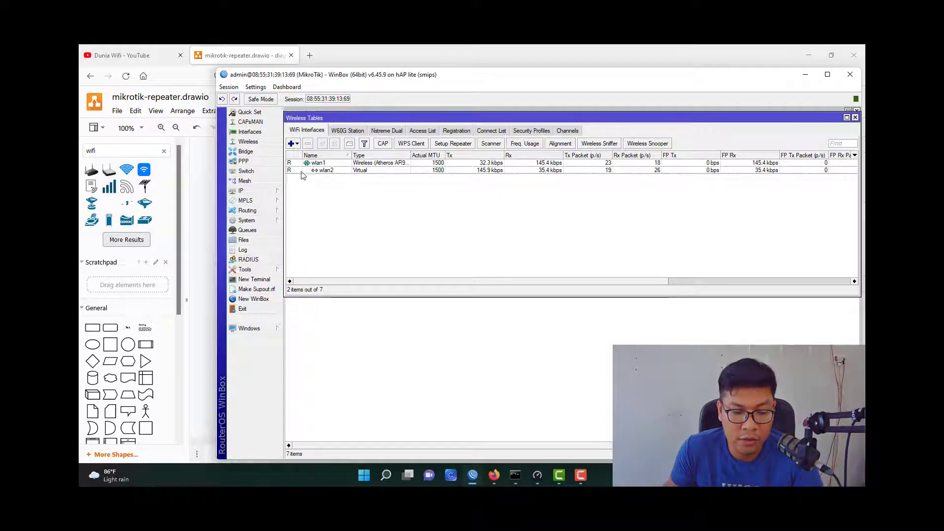
click(457, 133)
double_click(492, 171)
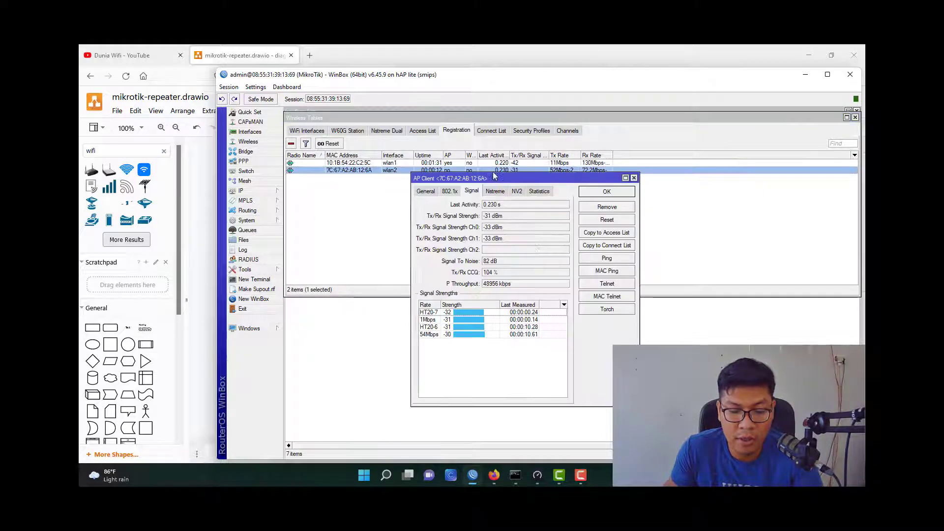
key(Escape)
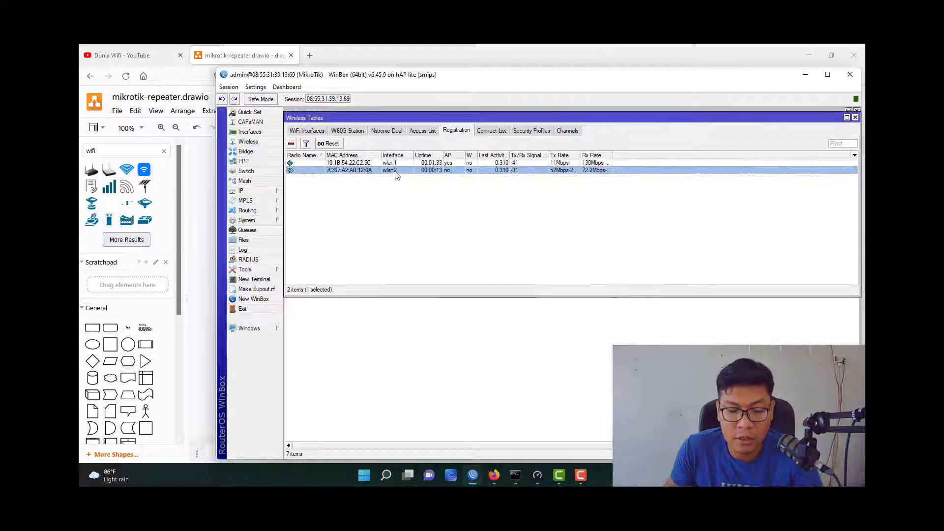
double_click(399, 171)
key(Escape)
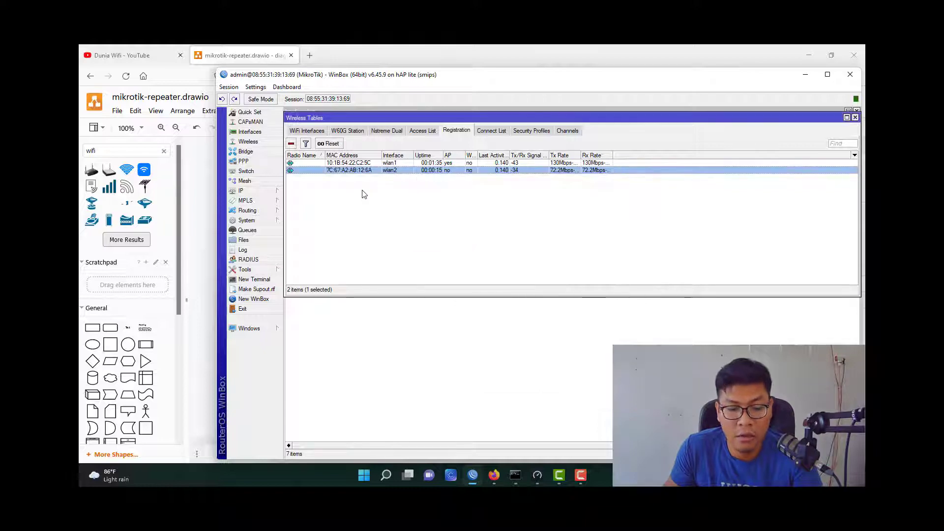
click(344, 193)
click(280, 193)
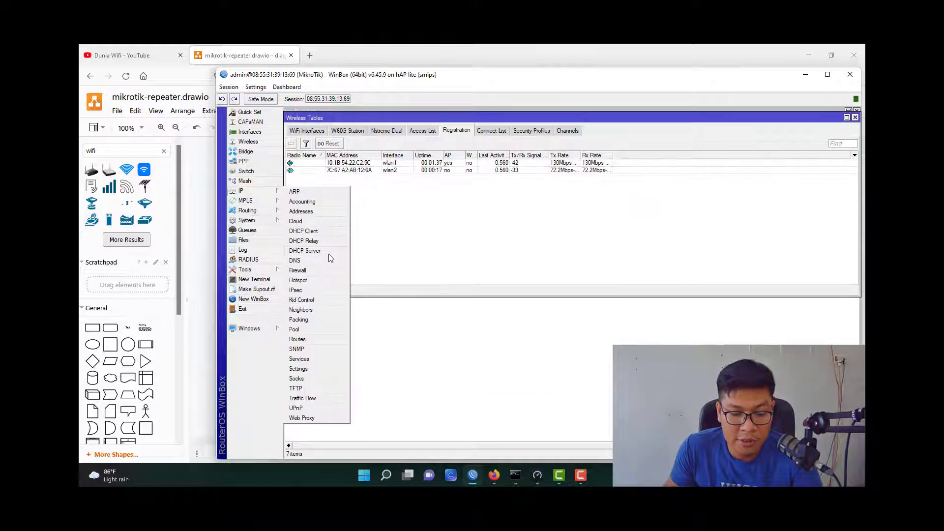
click(328, 254)
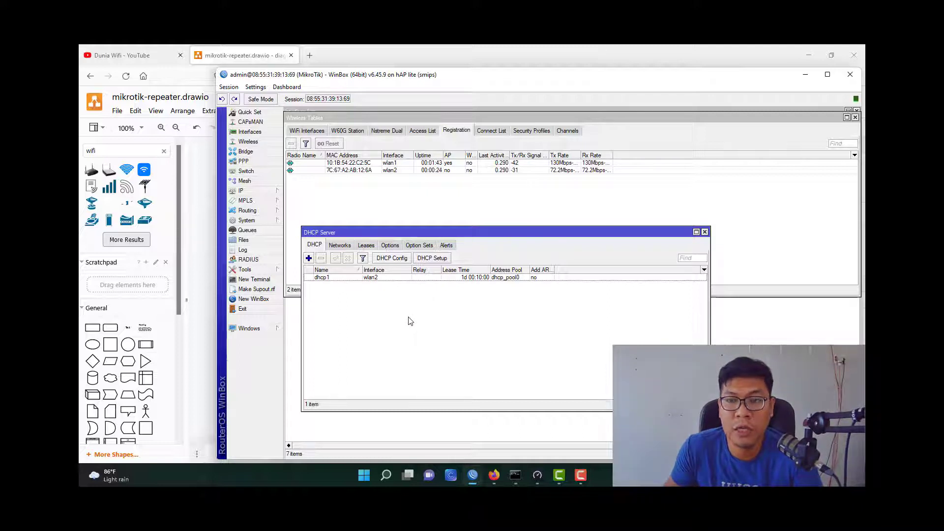
key(Escape)
click(404, 172)
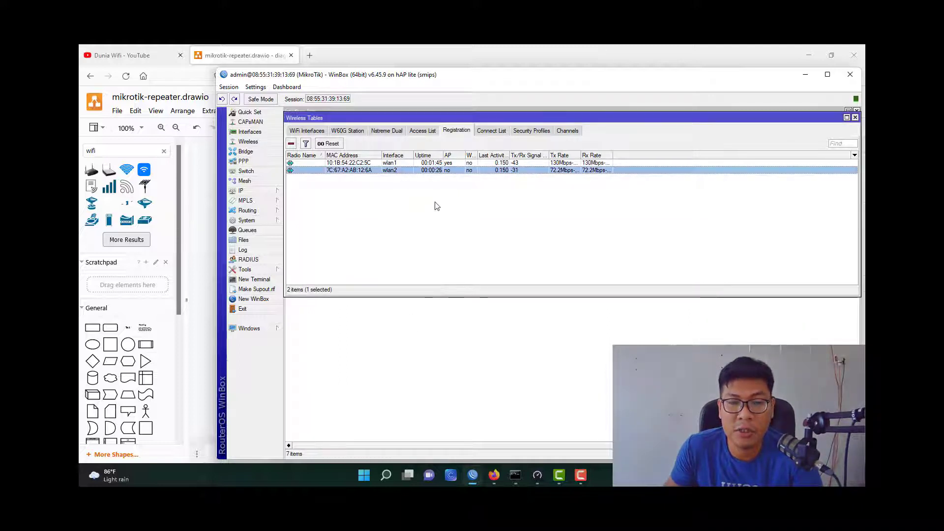
click(294, 131)
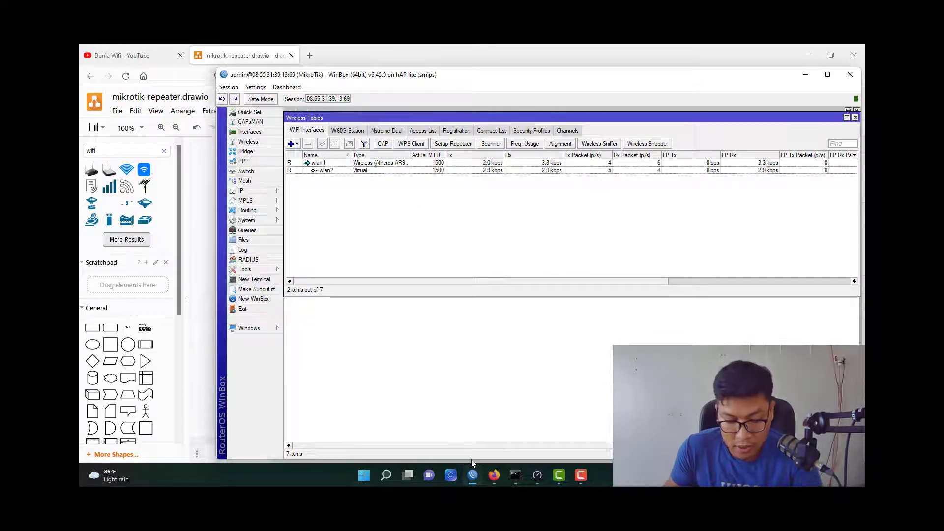
Launch Control Panel from the Run prompt, then close it.
key(super+r)
text(co)
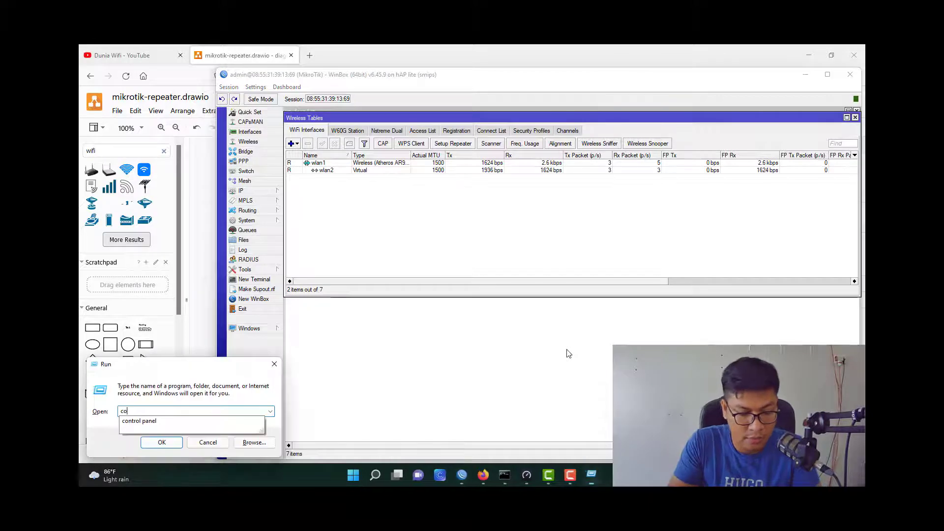
key(Down)
key(Return)
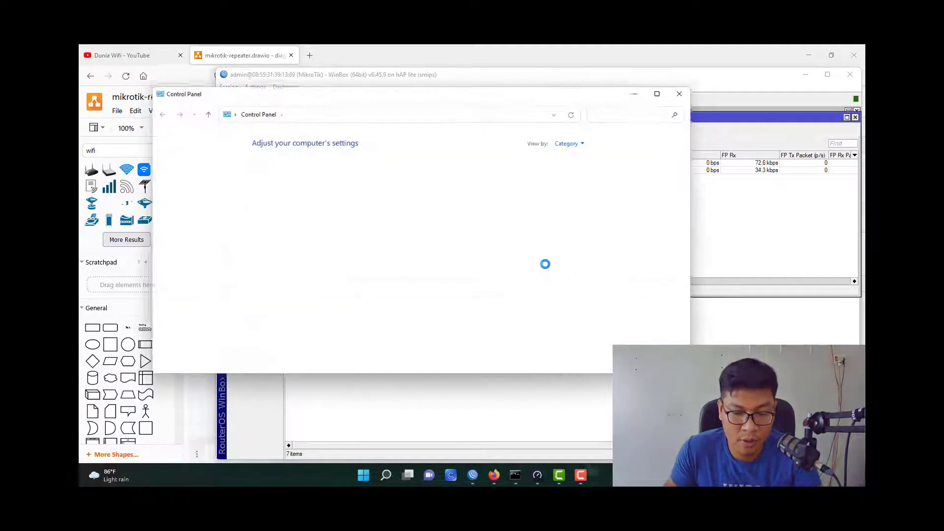
click(688, 98)
Load google.com in a new Firefox tab and open the Speedtest app.
click(309, 56)
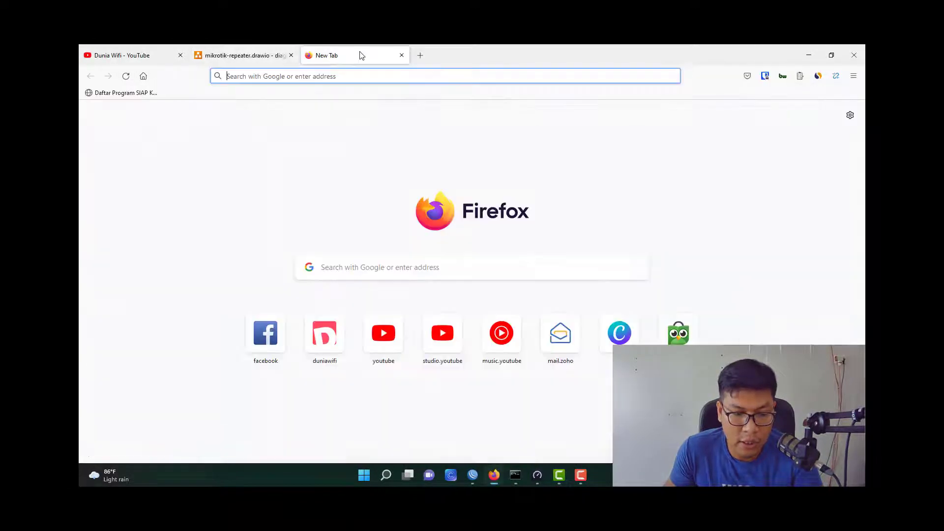
text(google.com)
key(Return)
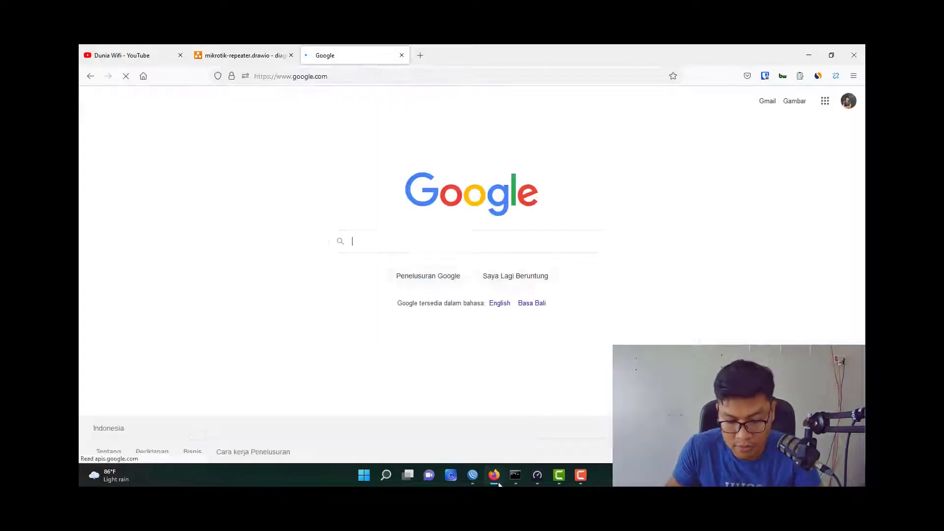
click(474, 476)
click(537, 475)
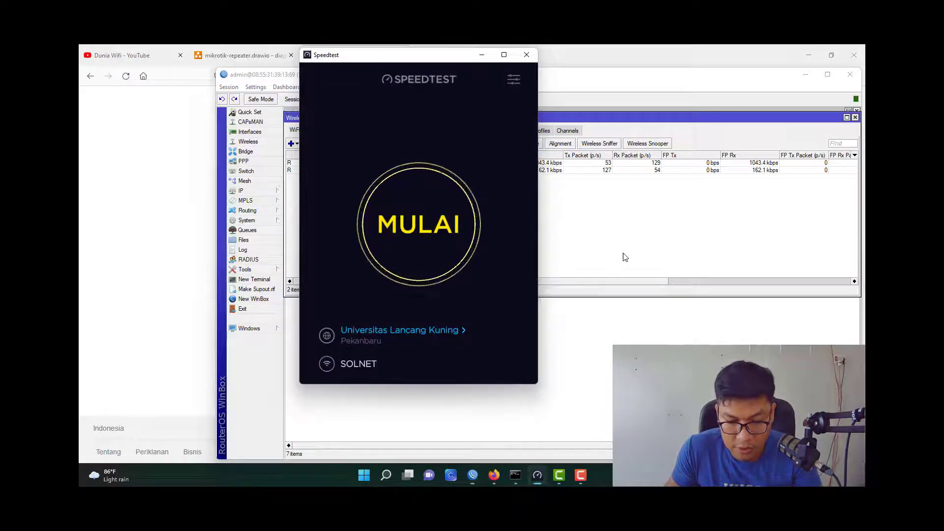
Start the speed test and shift WinBox left so Speedtest stays visible.
drag(457, 62, 795, 94)
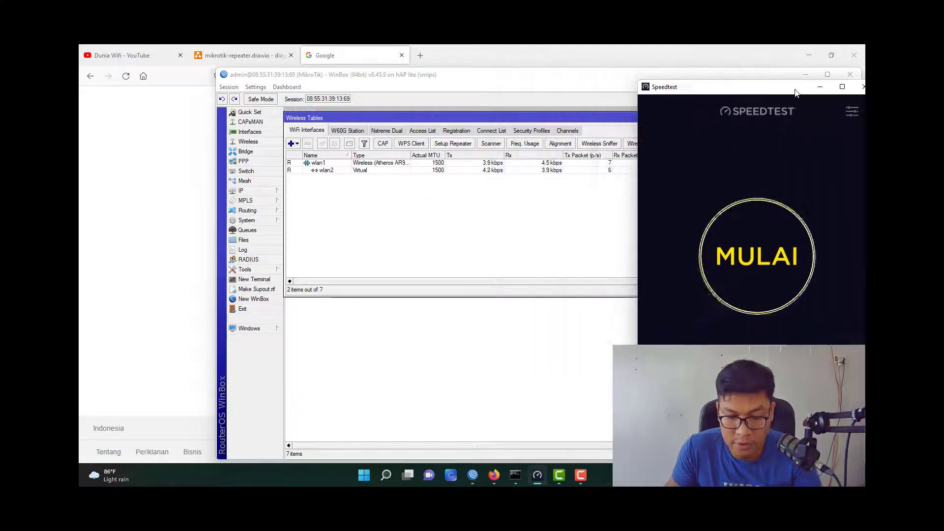
click(763, 265)
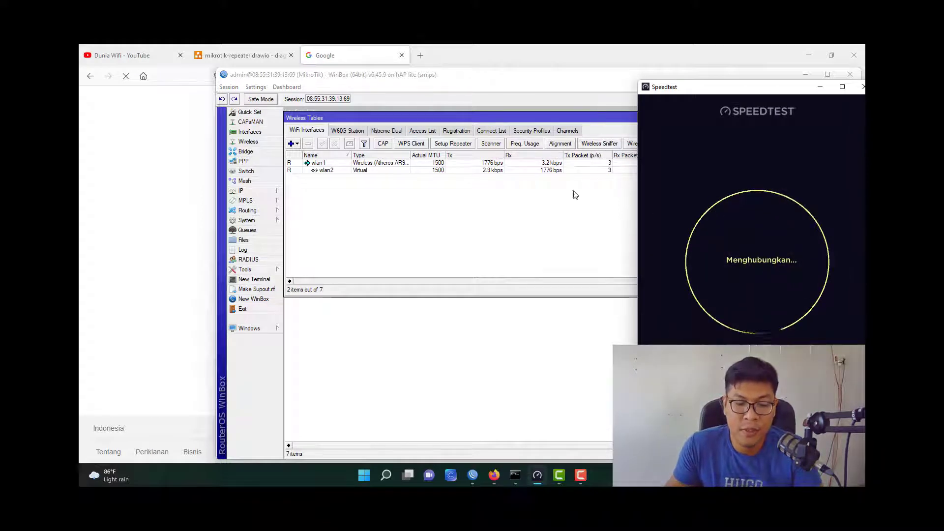
click(499, 196)
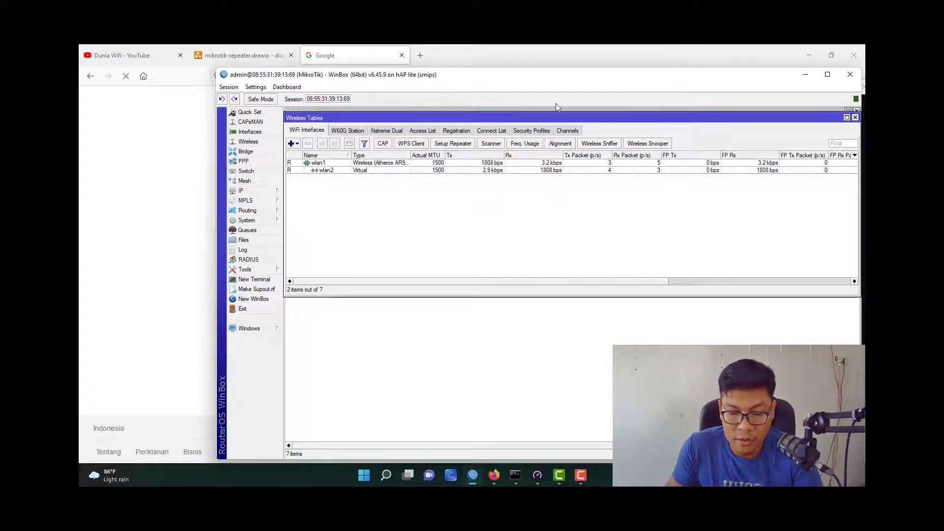
drag(471, 79, 394, 74)
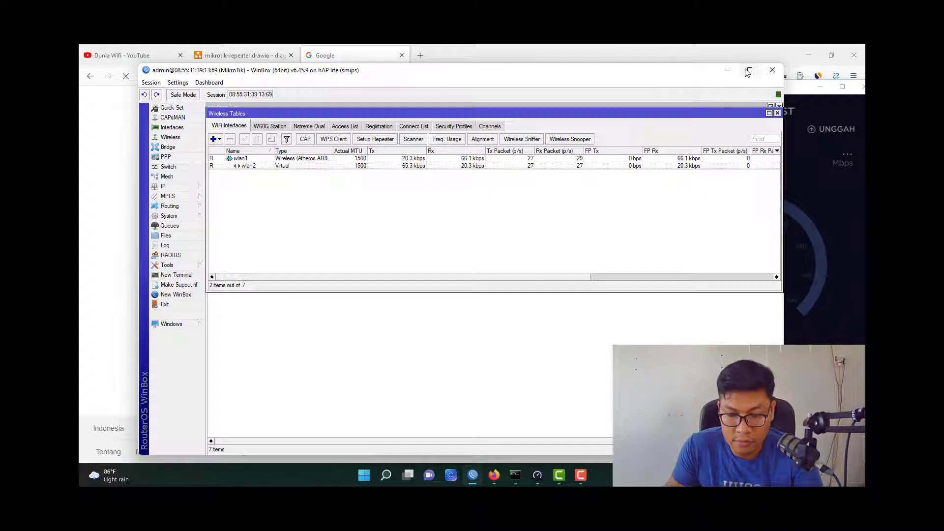
Snap WinBox to the left half, minimize Firefox and widen WinBox beside Speedtest.
mouse_move(749, 72)
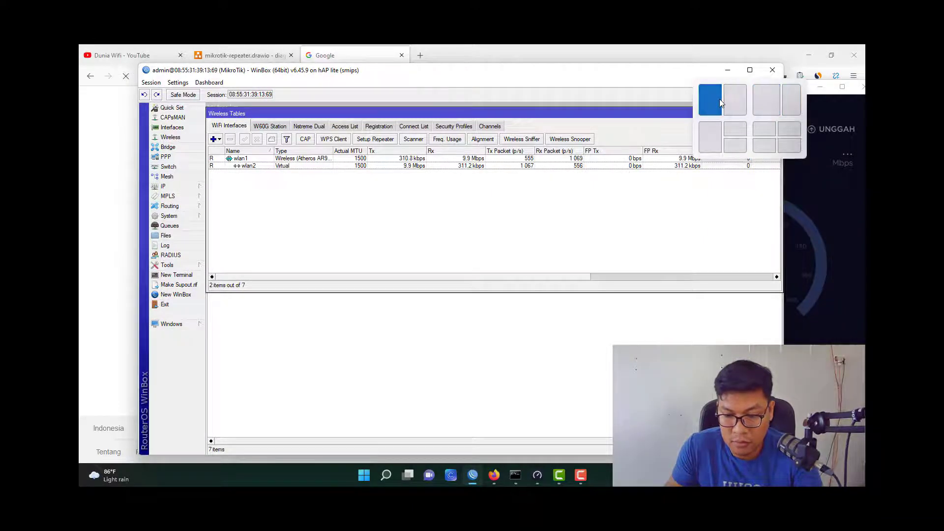
click(719, 99)
click(785, 167)
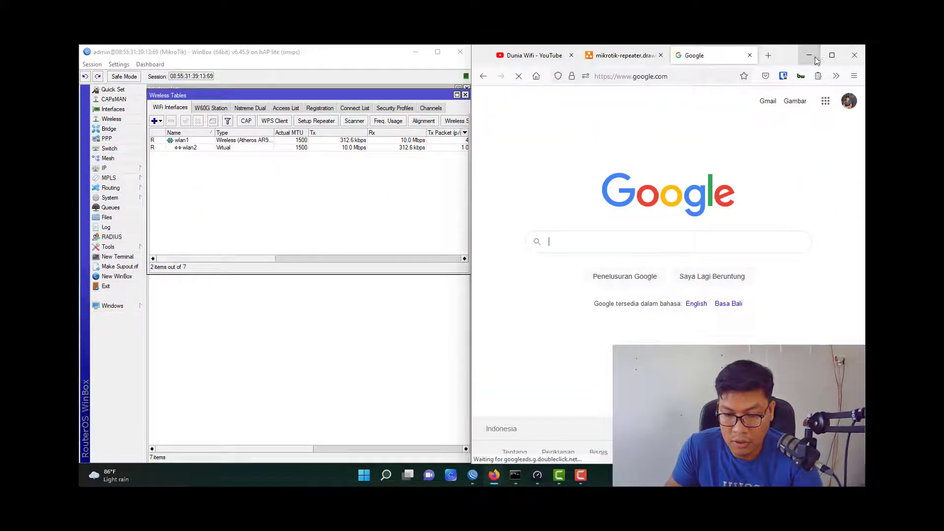
click(809, 54)
drag(674, 94, 555, 73)
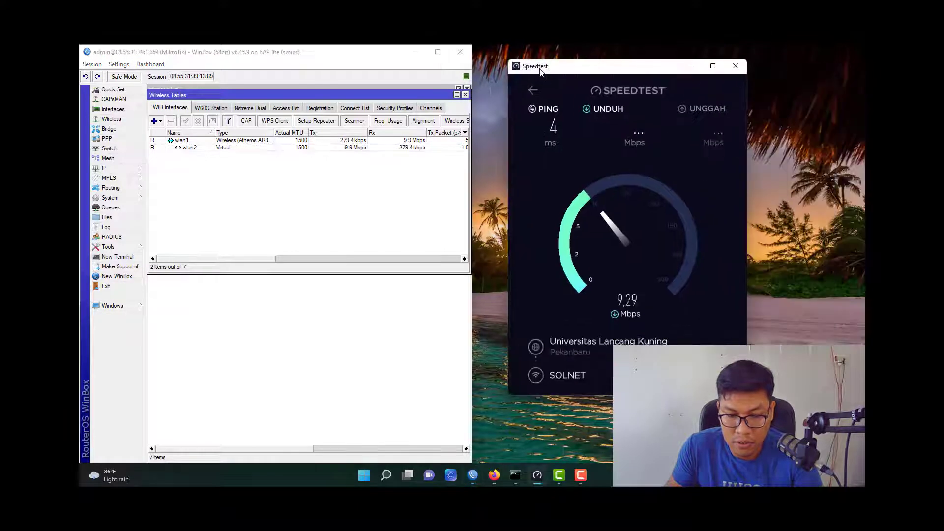
drag(470, 69, 569, 82)
double_click(367, 147)
Show wlan2's Traffic tab, highlighting the 10.1 Mbps receive rate during the test.
click(377, 167)
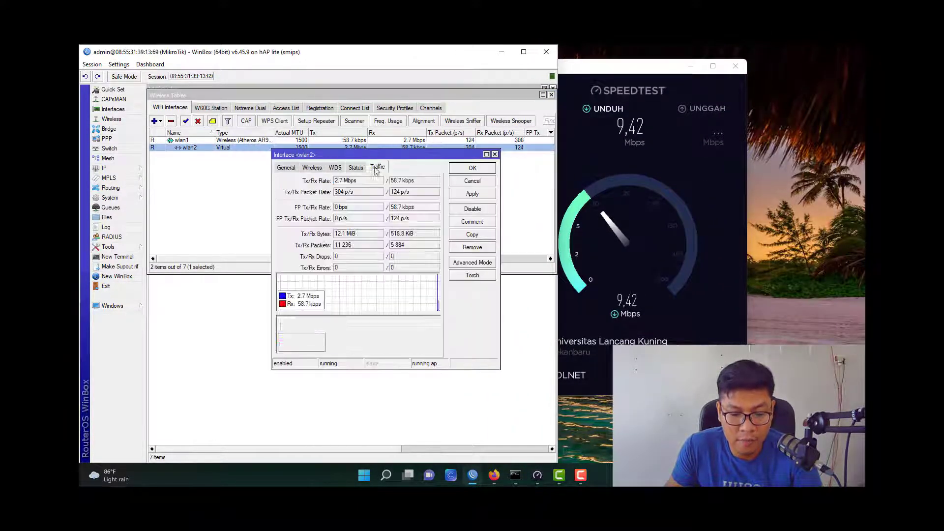
drag(376, 155, 374, 172)
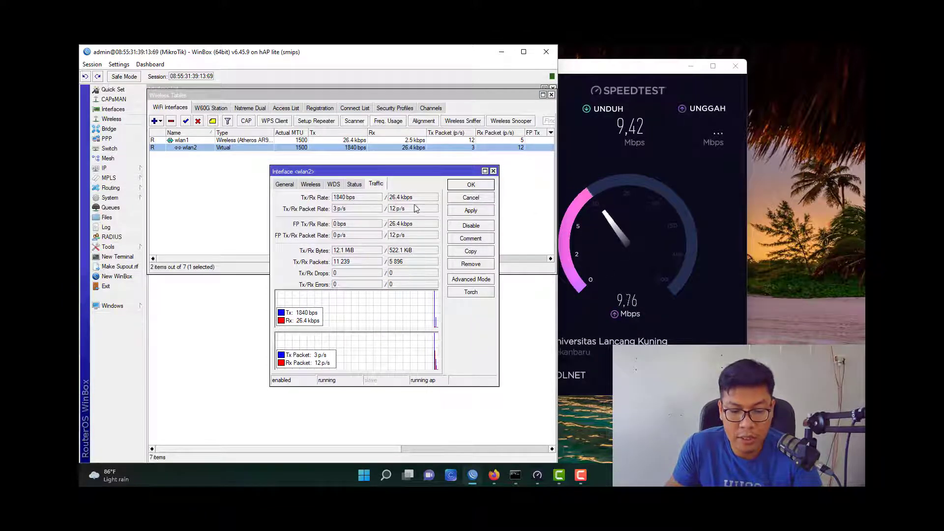
triple_click(399, 198)
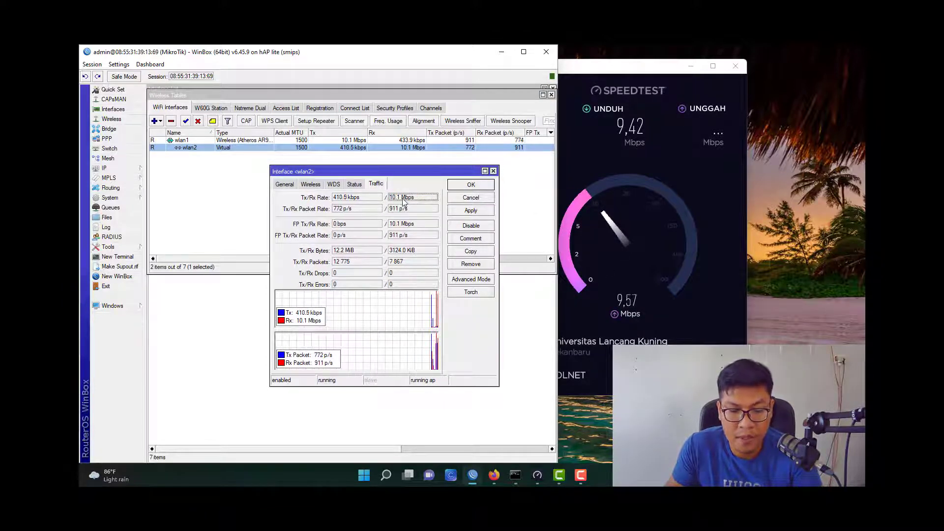